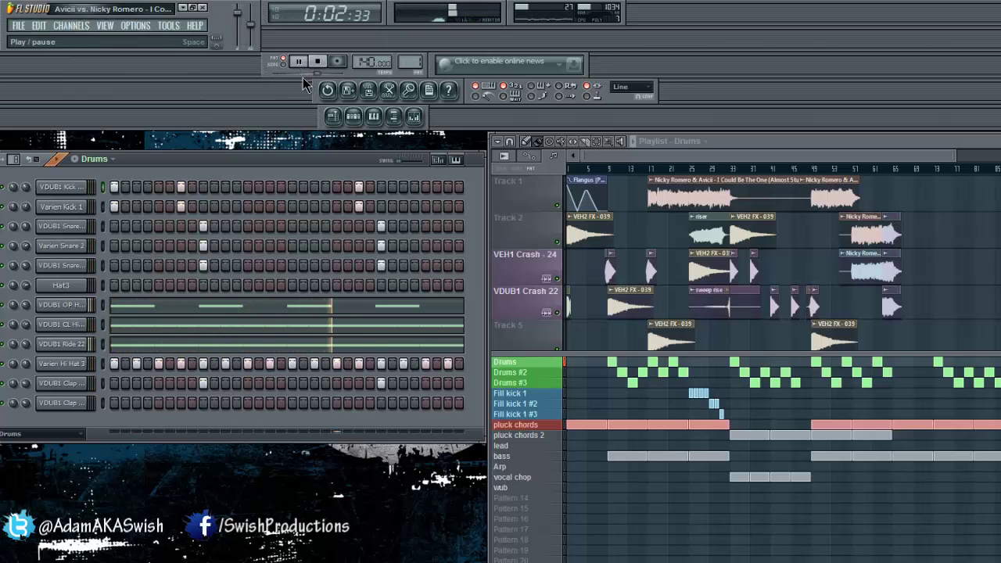
# Audition the Drums #2 and Drums #3 patterns one after the other.
pyautogui.press('space')
pyautogui.scroll(1, 414, 61)
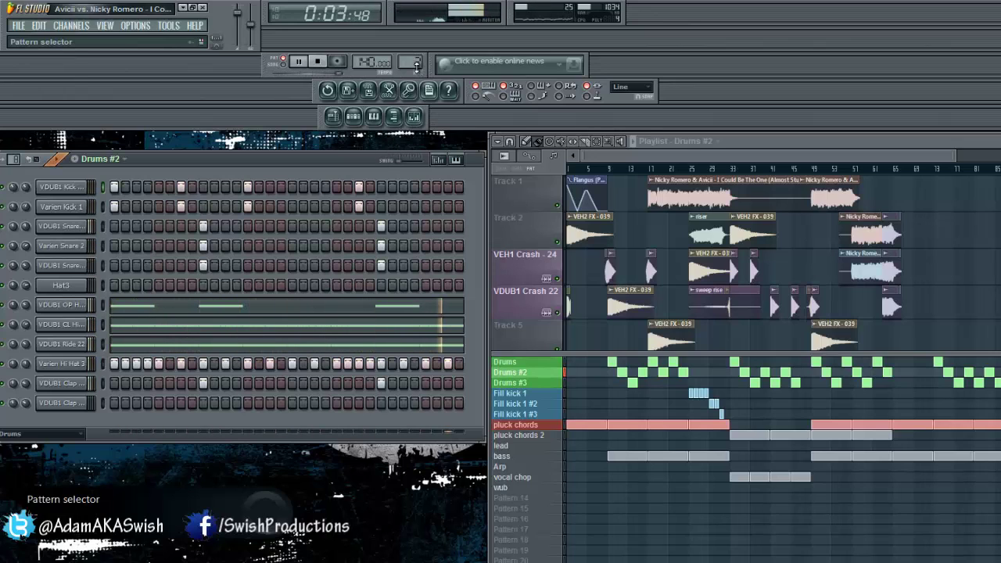
pyautogui.press('space')
pyautogui.scroll(1, 417, 67)
pyautogui.press('space')
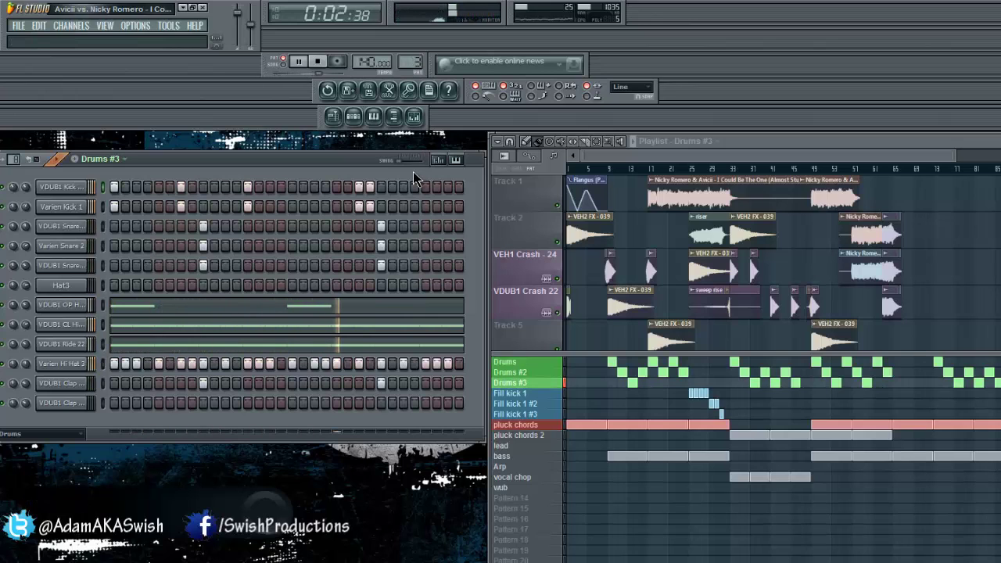
# Audition the three fill patterns in turn: Fill kick 1, Fill kick 1 #2 and Fill kick 1 #3.
pyautogui.scroll(1, 404, 64)
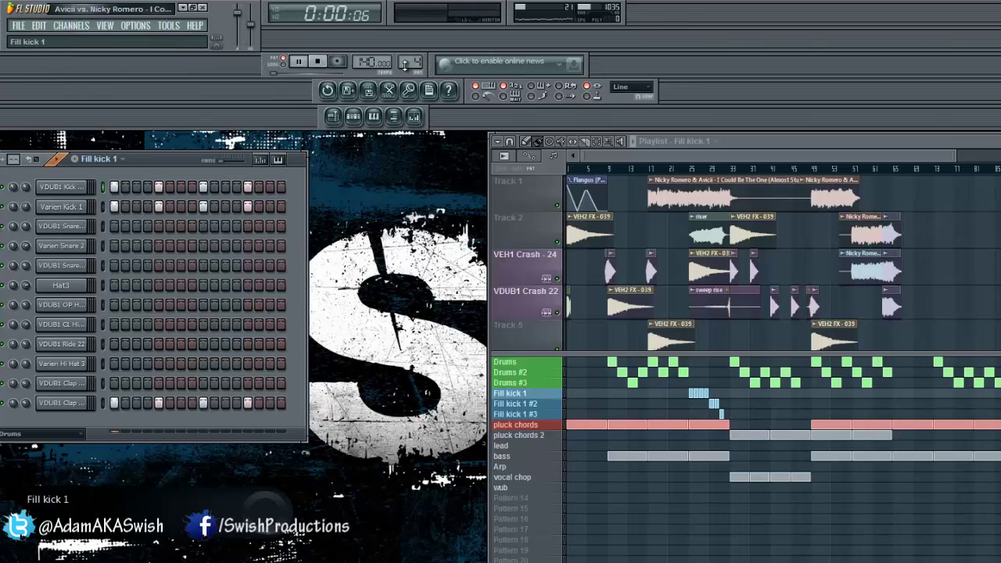
pyautogui.press('space')
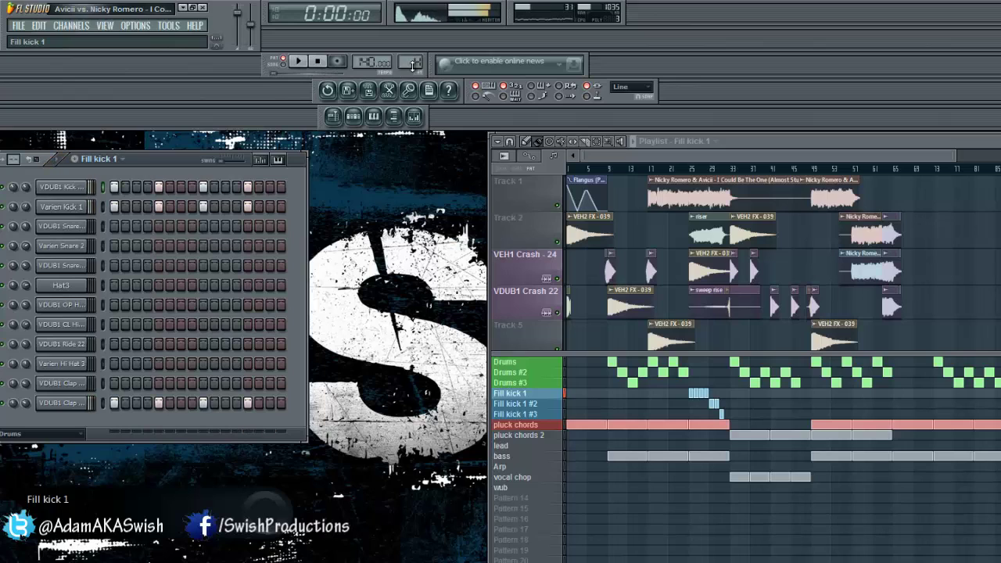
pyautogui.scroll(1, 412, 61)
pyautogui.press('space')
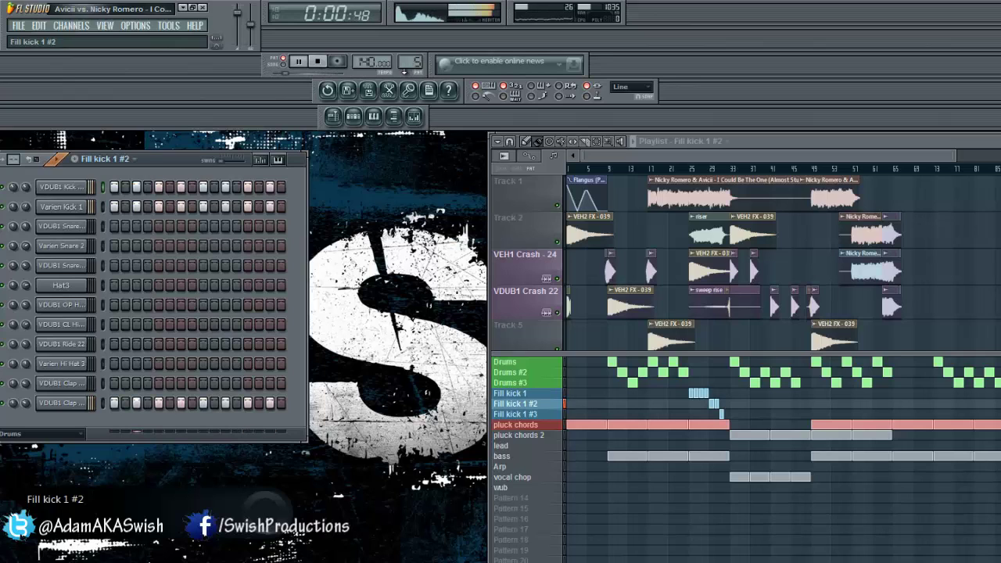
pyautogui.press('space')
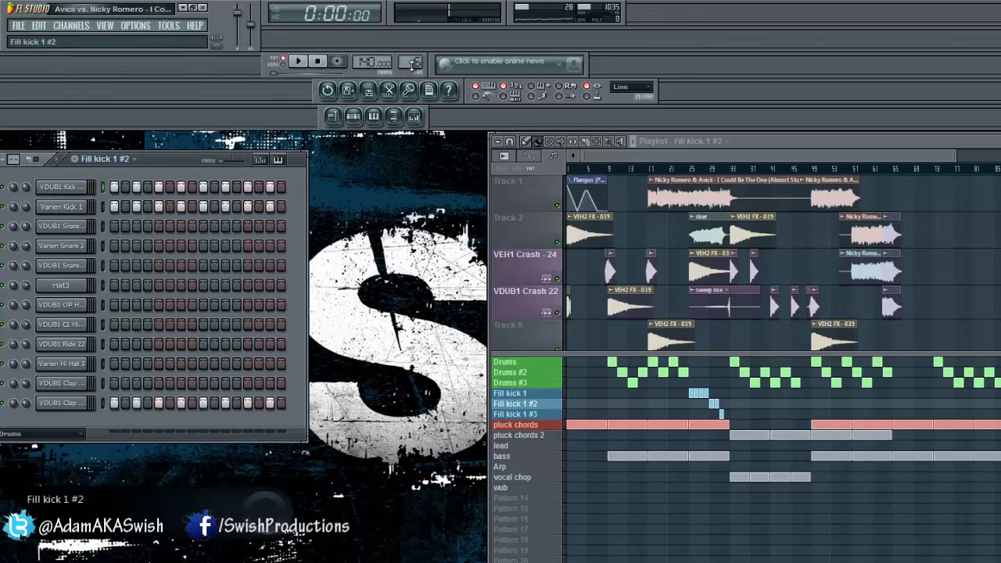
pyautogui.scroll(1, 413, 62)
pyautogui.press('space')
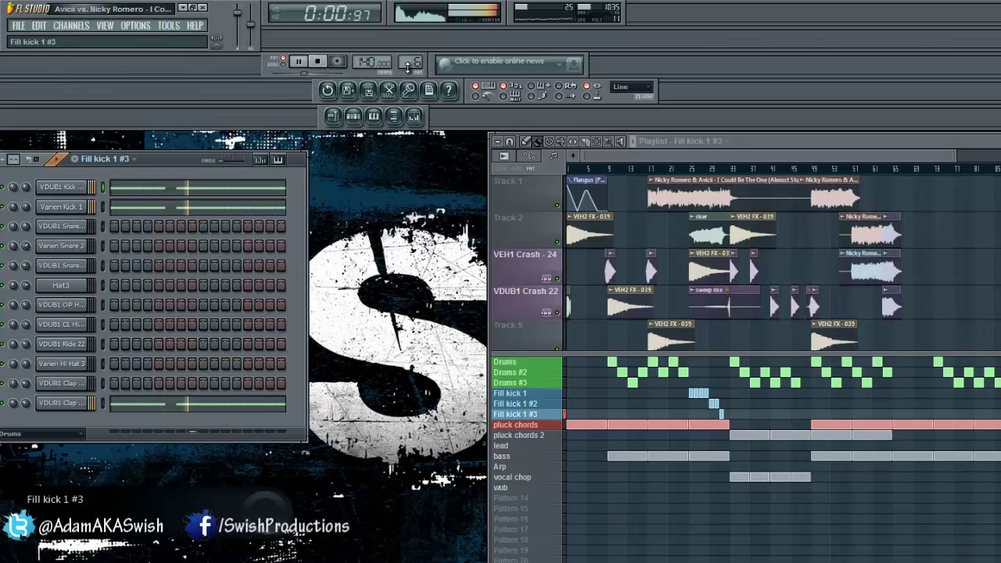
pyautogui.press('space')
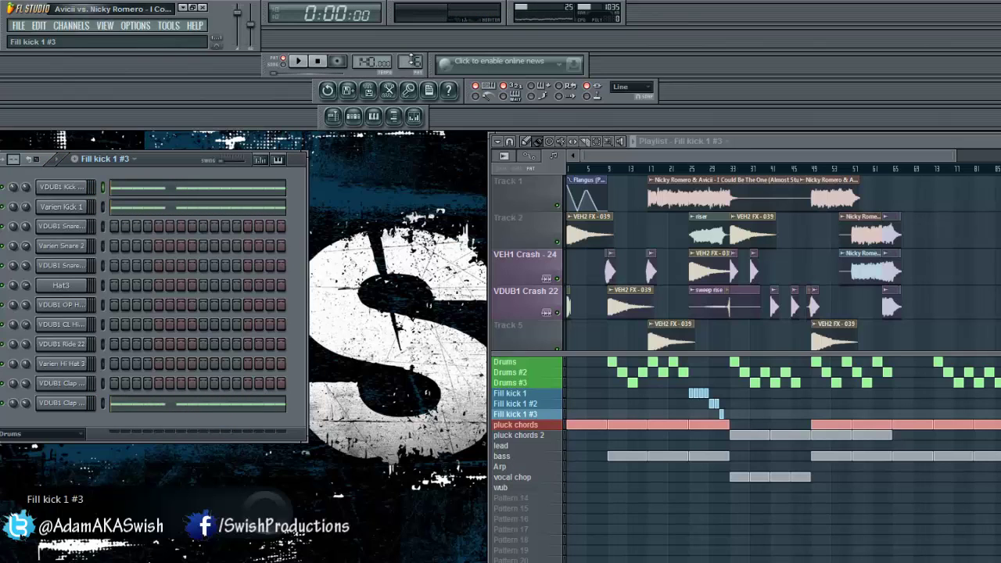
# Play the pluck chords pattern and examine the PLK Rush #3 chord notes in the piano roll, then stop playback.
pyautogui.scroll(1, 414, 62)
pyautogui.press('space')
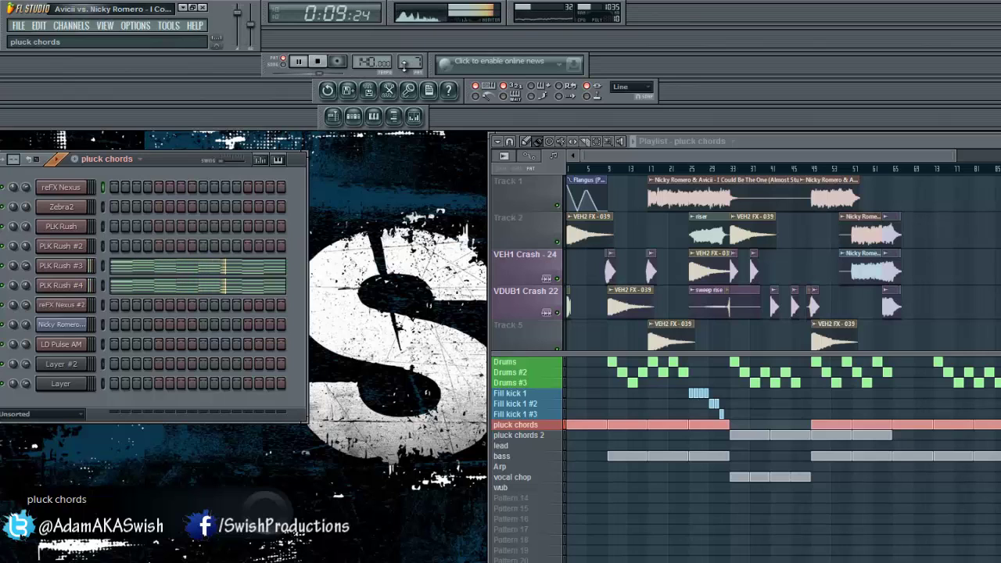
pyautogui.click(232, 274)
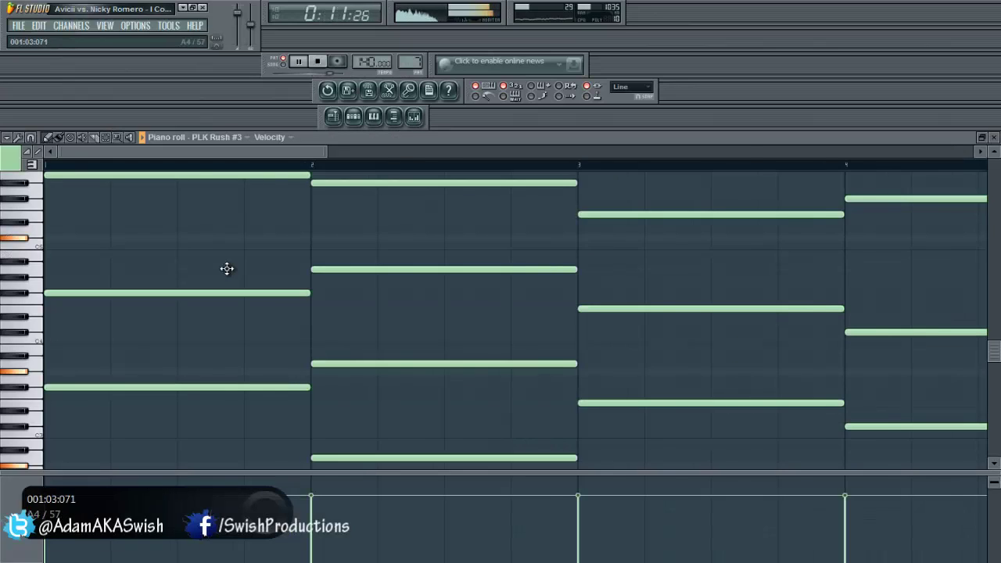
pyautogui.scroll(-3, 227, 269)
pyautogui.scroll(-2, 227, 269)
pyautogui.scroll(-1, 231, 271)
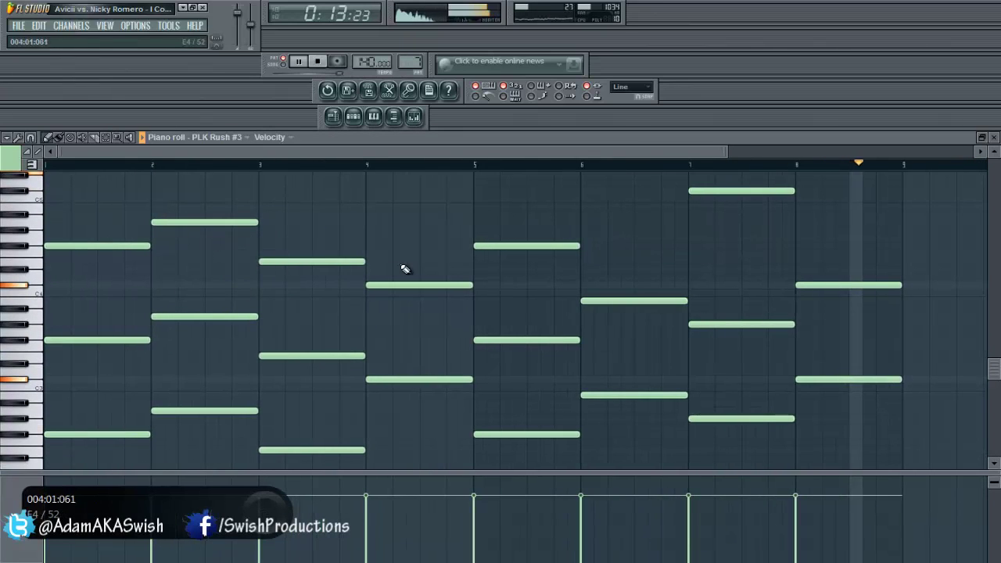
pyautogui.click(994, 138)
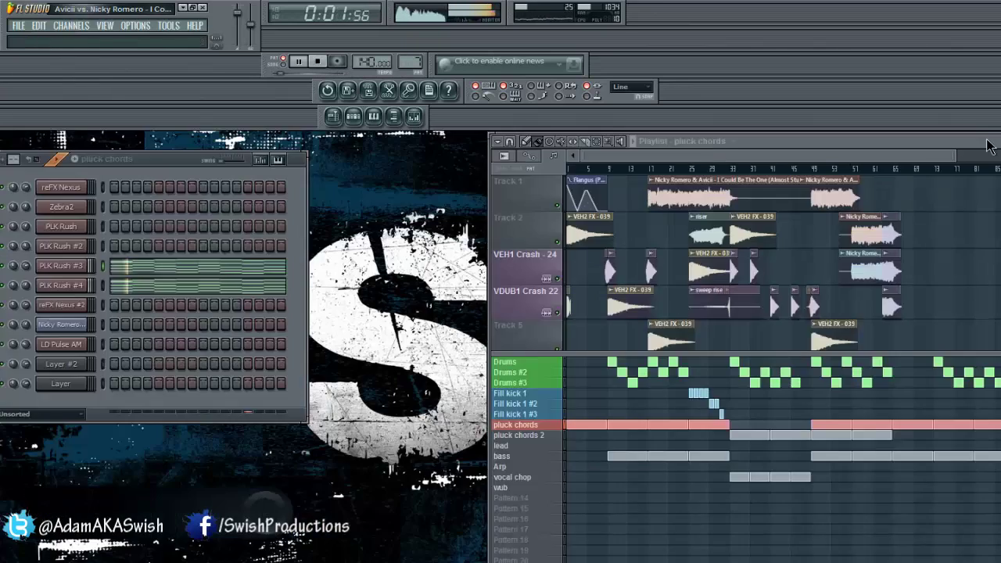
pyautogui.press('space')
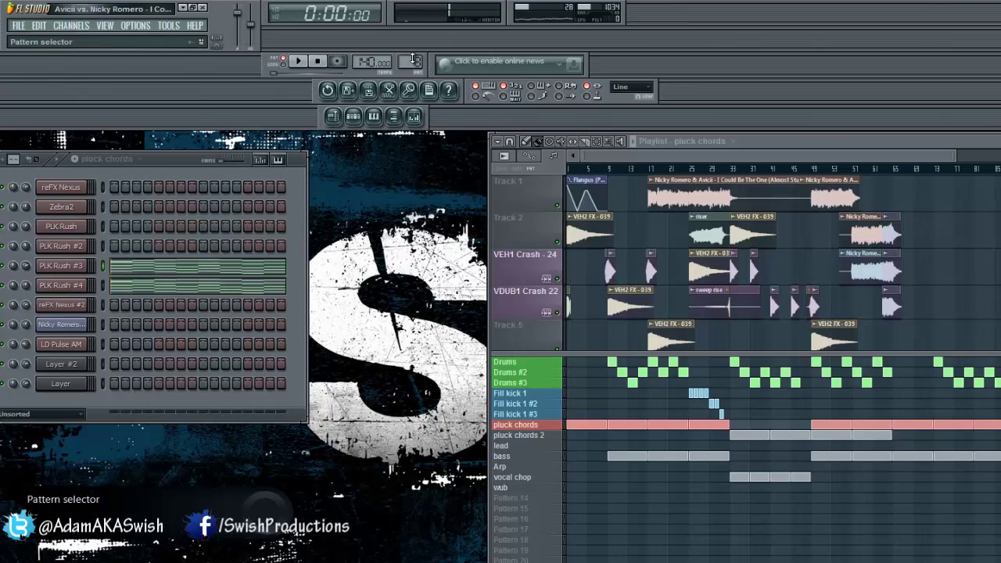
# Play the pluck chords 2 pattern and review all of its reFX Nexus notes in the piano roll.
pyautogui.scroll(1, 413, 59)
pyautogui.press('space')
pyautogui.click(240, 187)
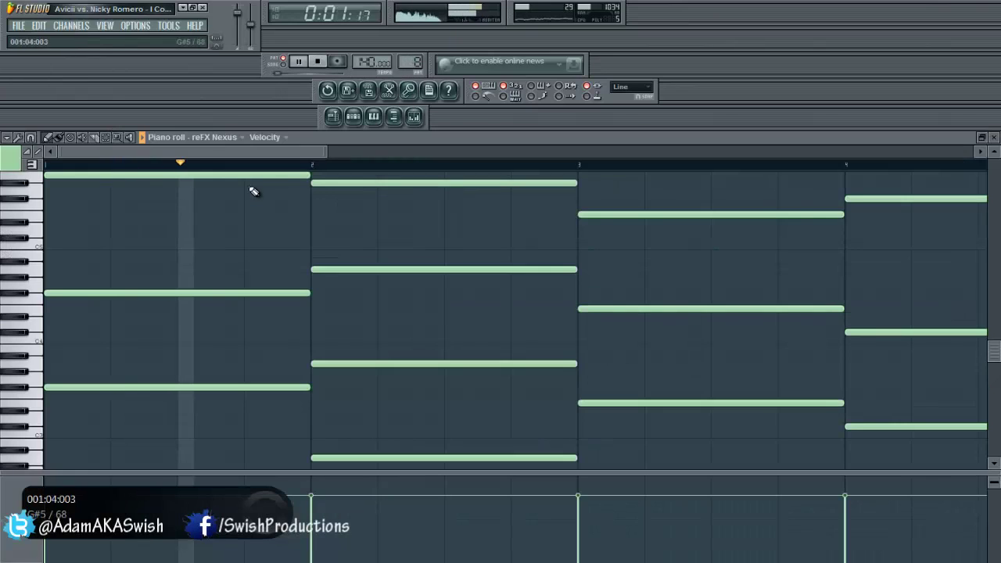
pyautogui.scroll(-4, 268, 230)
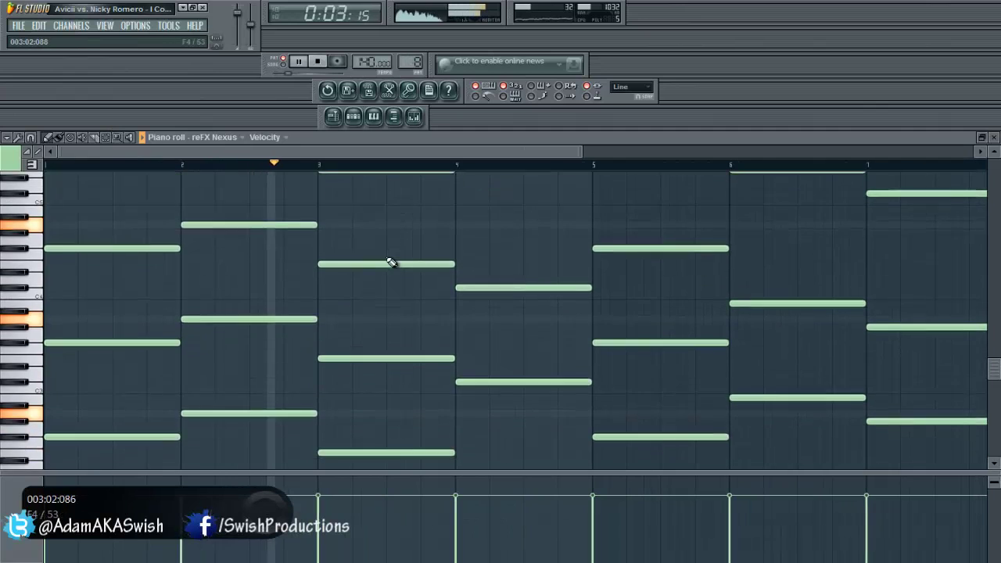
pyautogui.scroll(-5, 391, 263)
pyautogui.scroll(7, 391, 263)
pyautogui.scroll(-1, 896, 290)
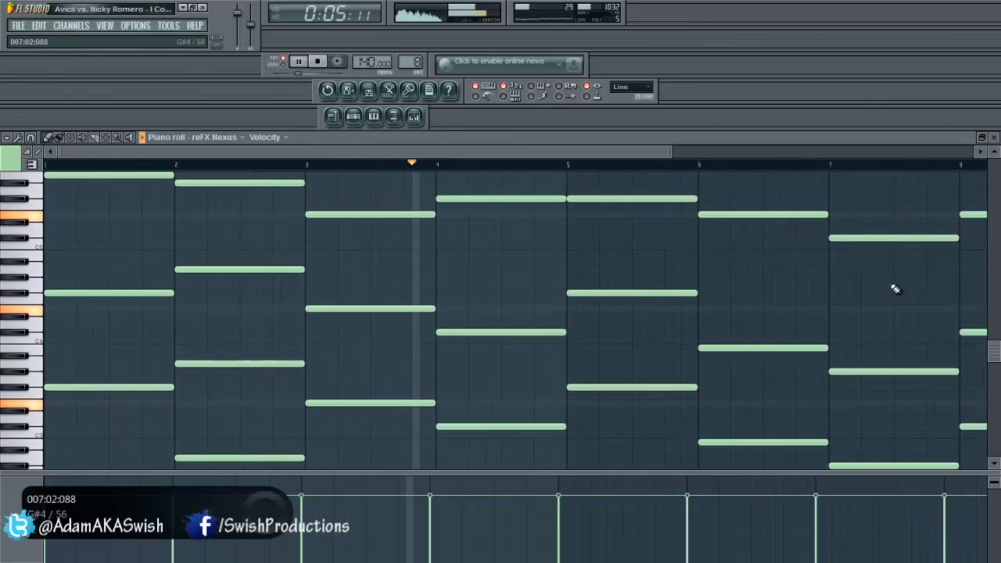
pyautogui.click(993, 137)
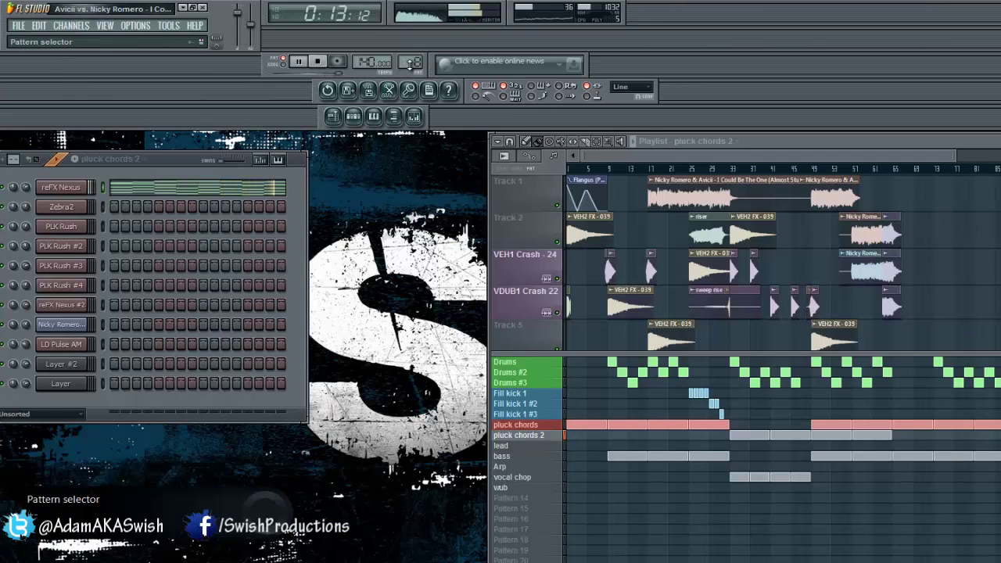
pyautogui.press('space')
# Play the lead pattern and inspect the Zebra2 melody through to its end in the piano roll.
pyautogui.scroll(-1, 410, 63)
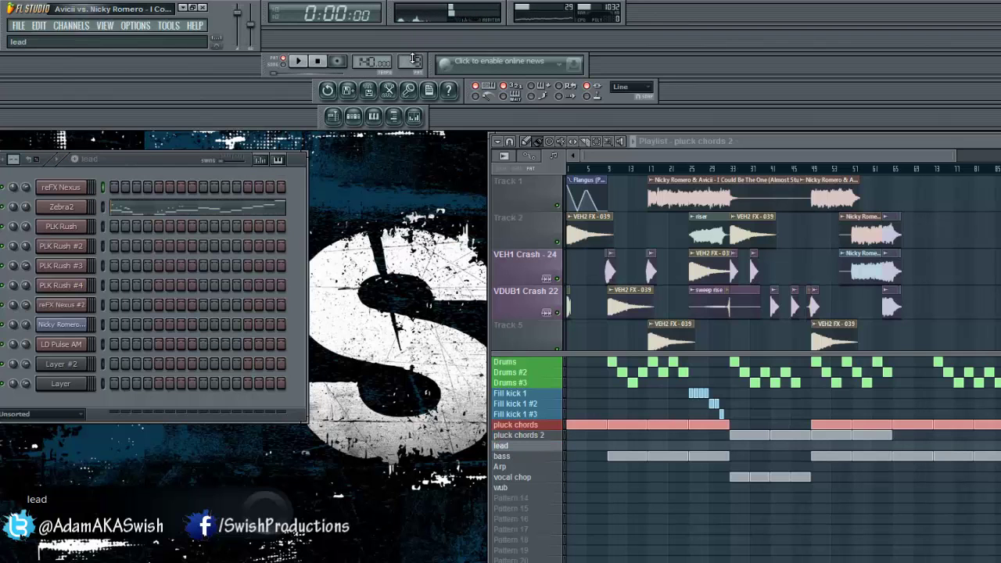
pyautogui.click(268, 208)
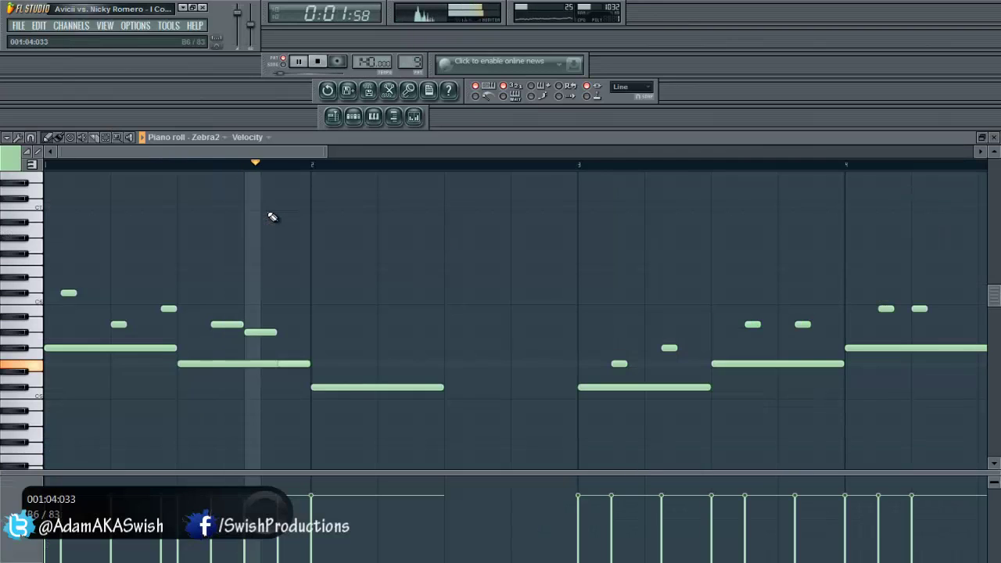
pyautogui.scroll(-3, 321, 308)
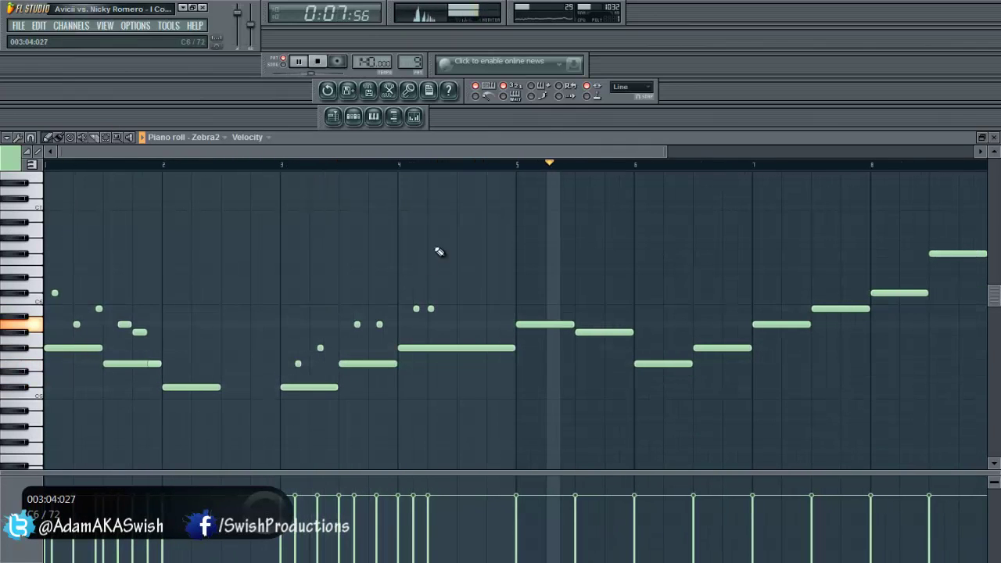
pyautogui.moveTo(506, 152); pyautogui.dragTo(721, 202)
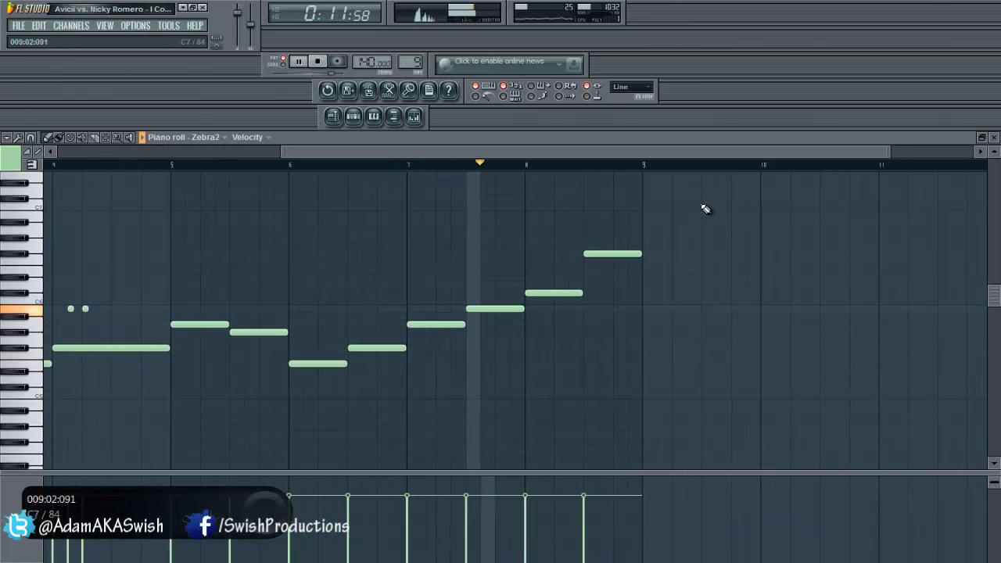
pyautogui.click(995, 137)
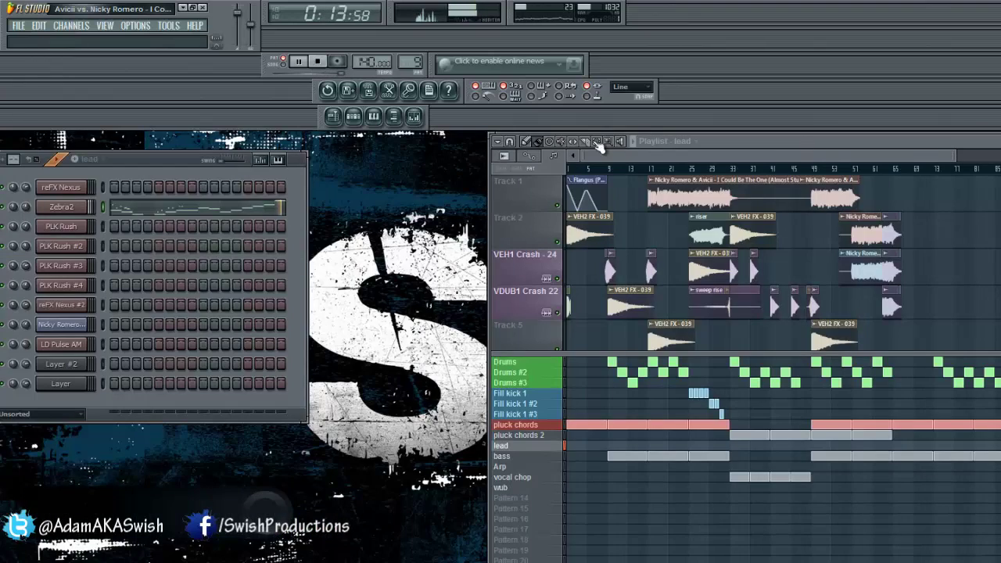
pyautogui.press('space')
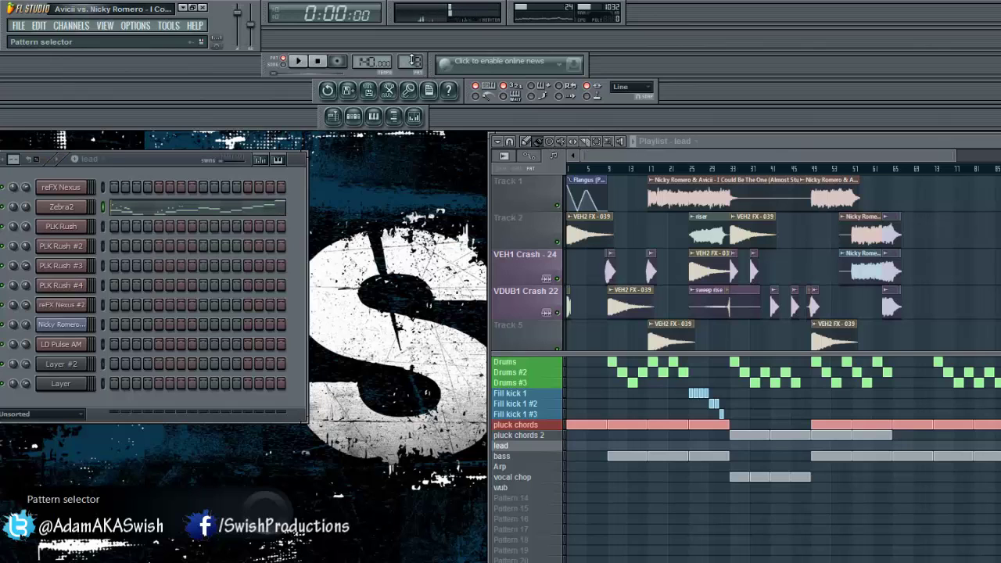
# Audition the bass pattern and widen the Playlist window to show more of the arrangement.
pyautogui.moveTo(413, 60); pyautogui.dragTo(413, 51)
pyautogui.press('space')
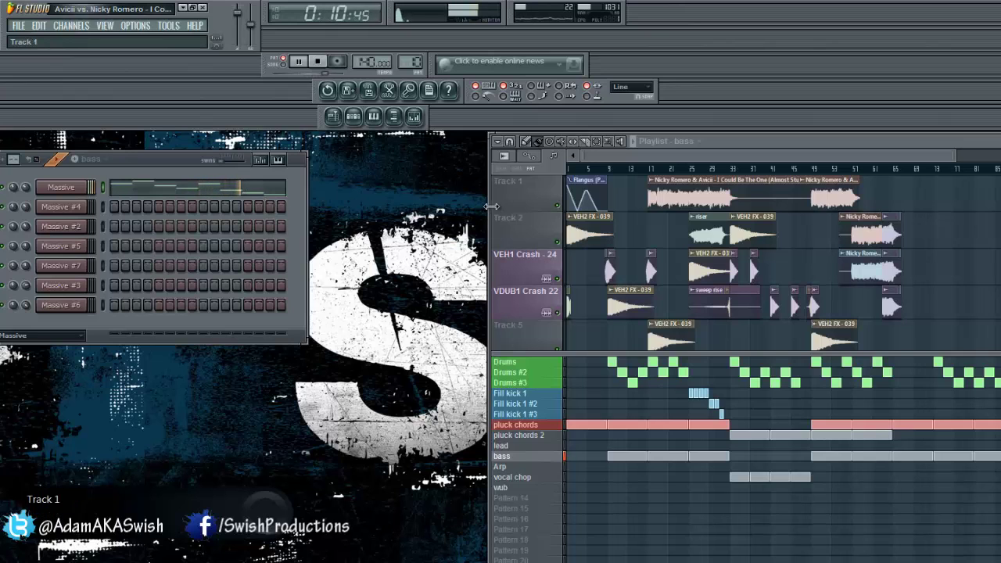
pyautogui.moveTo(485, 205); pyautogui.dragTo(321, 205)
pyautogui.press('space')
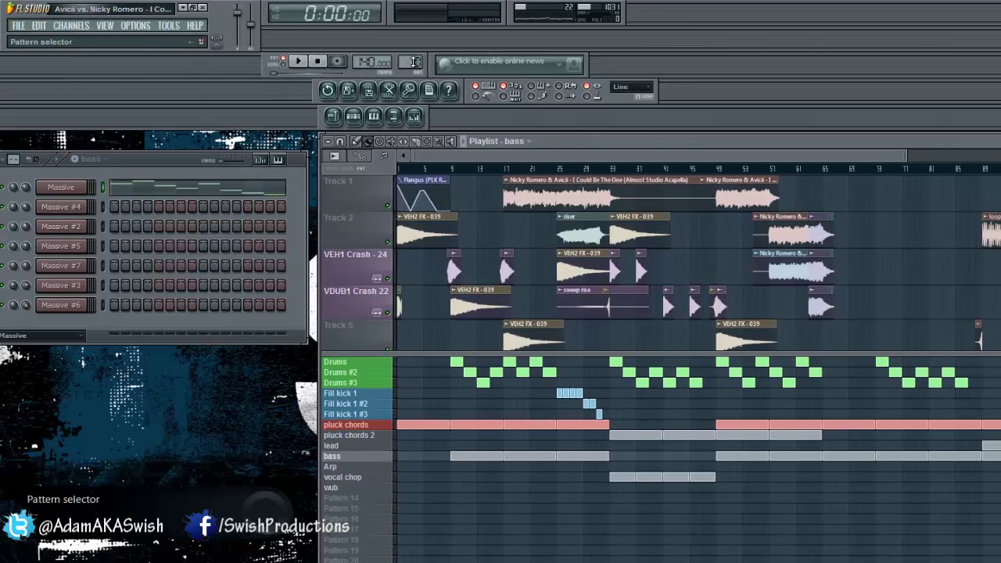
# Play the Arp pattern and inspect the full LD Pulse AM note sequence in the piano roll.
pyautogui.moveTo(417, 61); pyautogui.dragTo(411, 55)
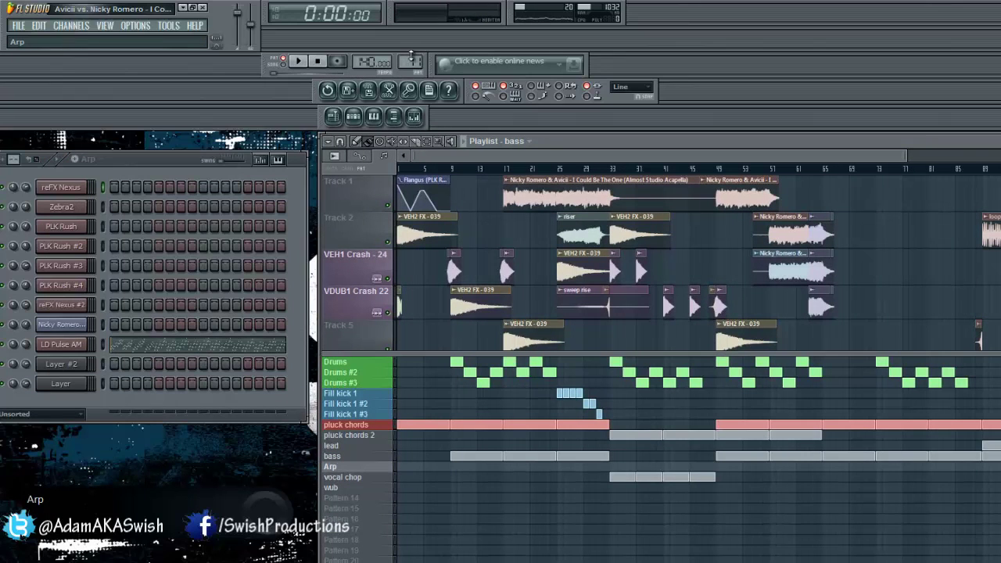
pyautogui.press('space')
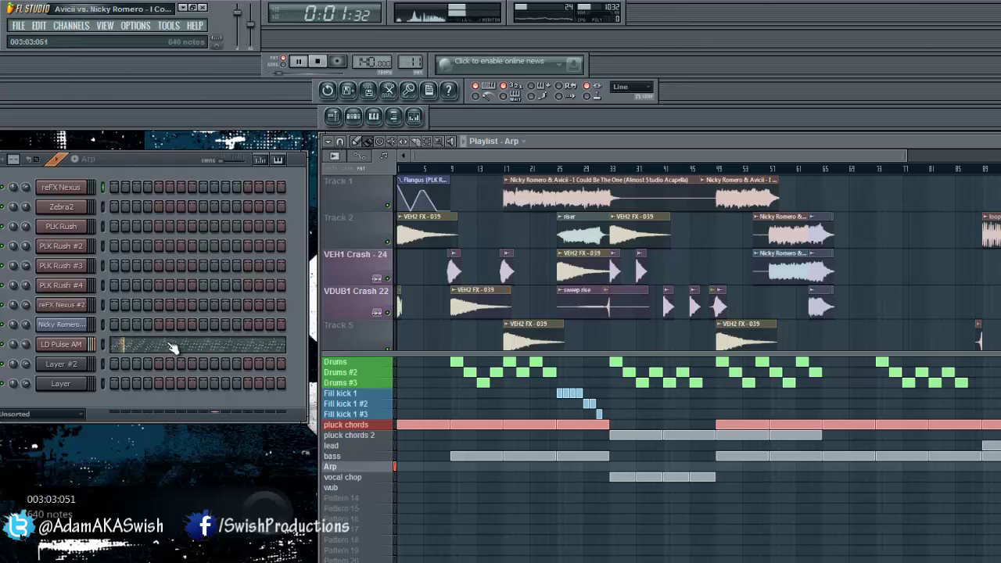
pyautogui.click(174, 347)
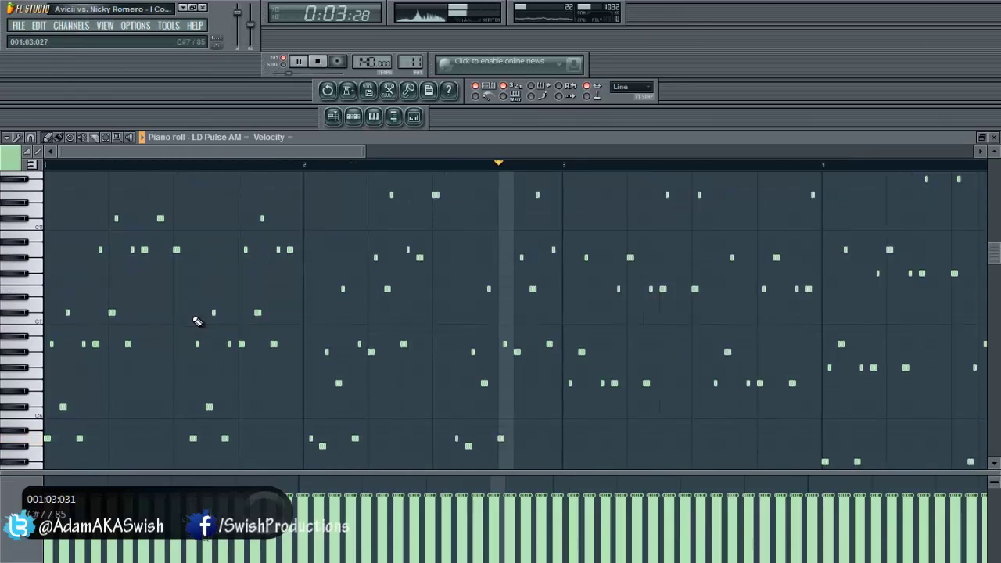
pyautogui.scroll(-2, 187, 315)
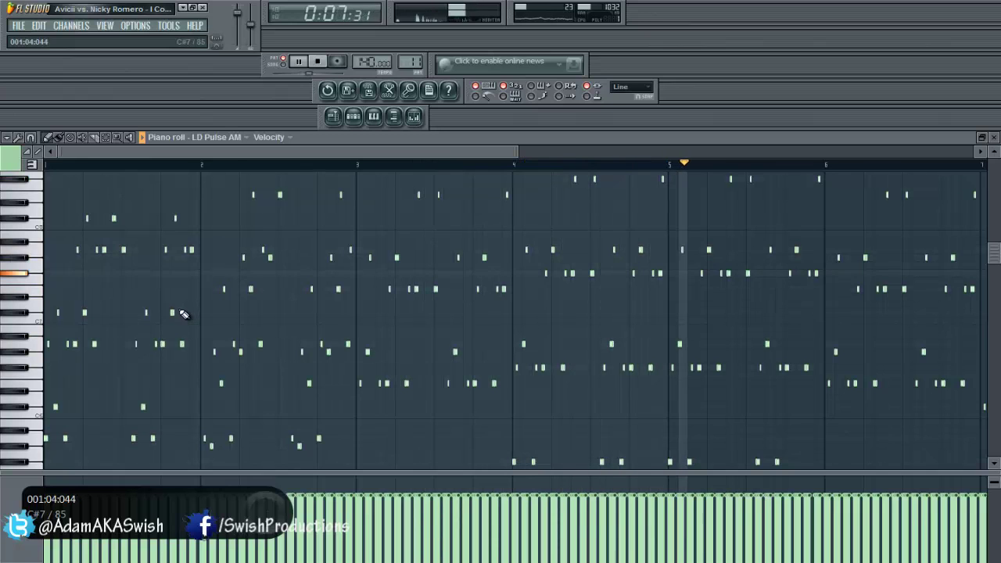
pyautogui.scroll(-2, 179, 313)
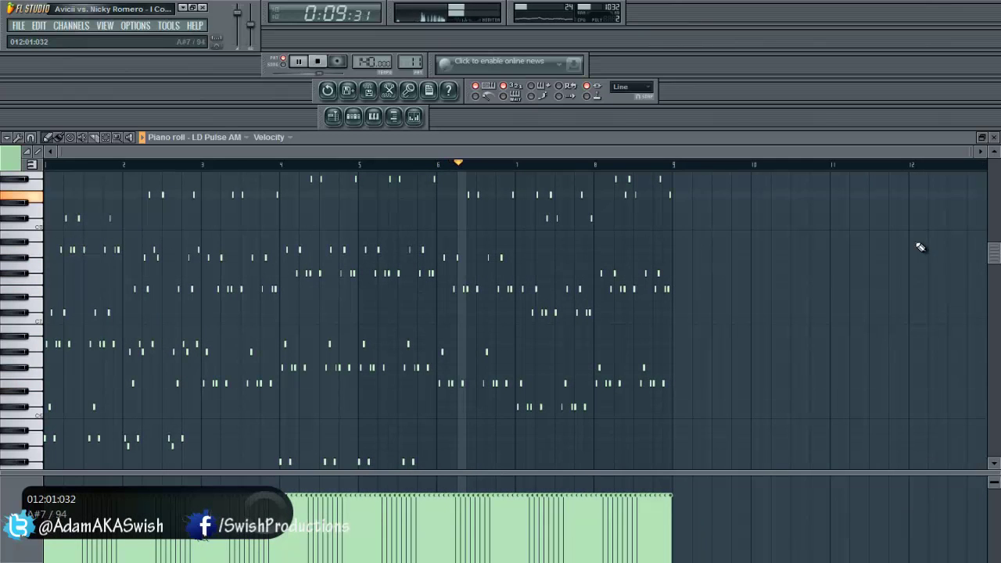
pyautogui.click(996, 138)
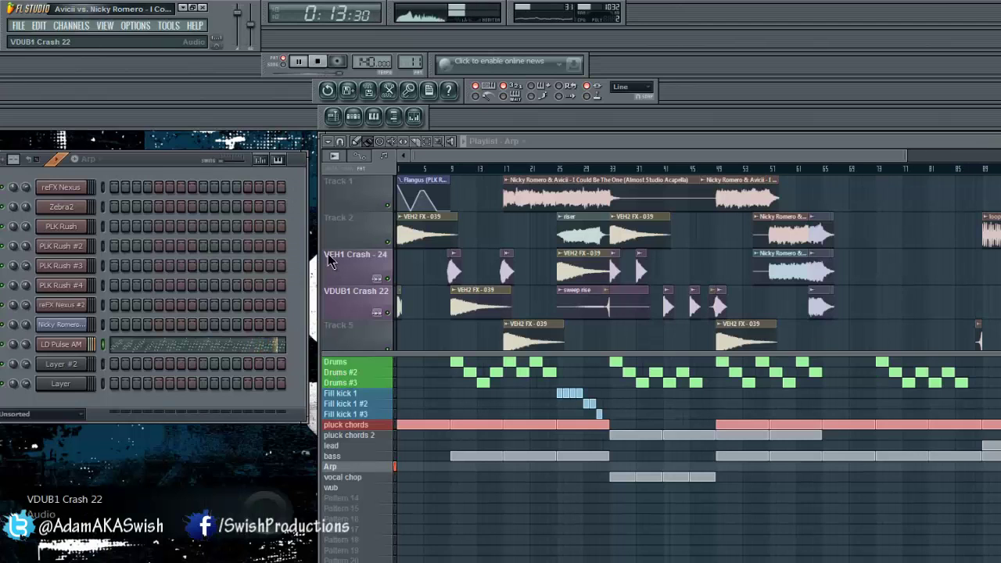
pyautogui.press('space')
# Select the vocal chop pattern, open its acapella channel's Fruity Slicer settings, and move that window clear of the channel list.
pyautogui.scroll(1, 415, 59)
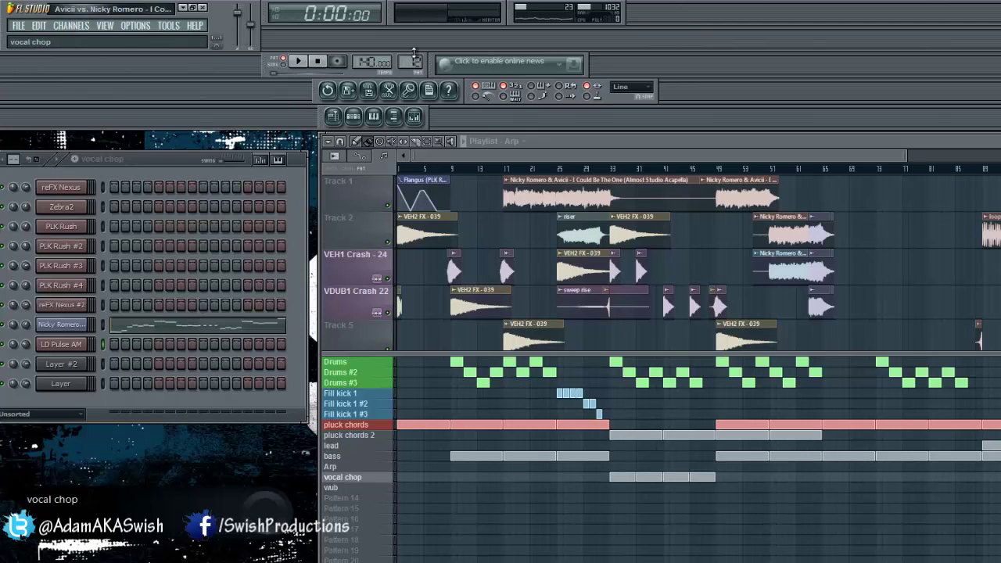
pyautogui.click(64, 327)
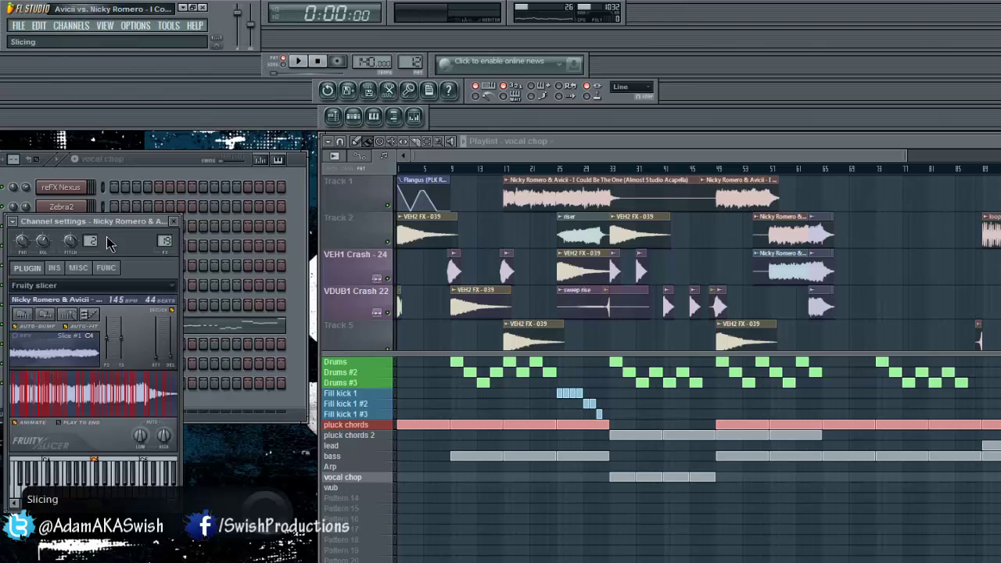
pyautogui.moveTo(101, 222); pyautogui.dragTo(387, 131)
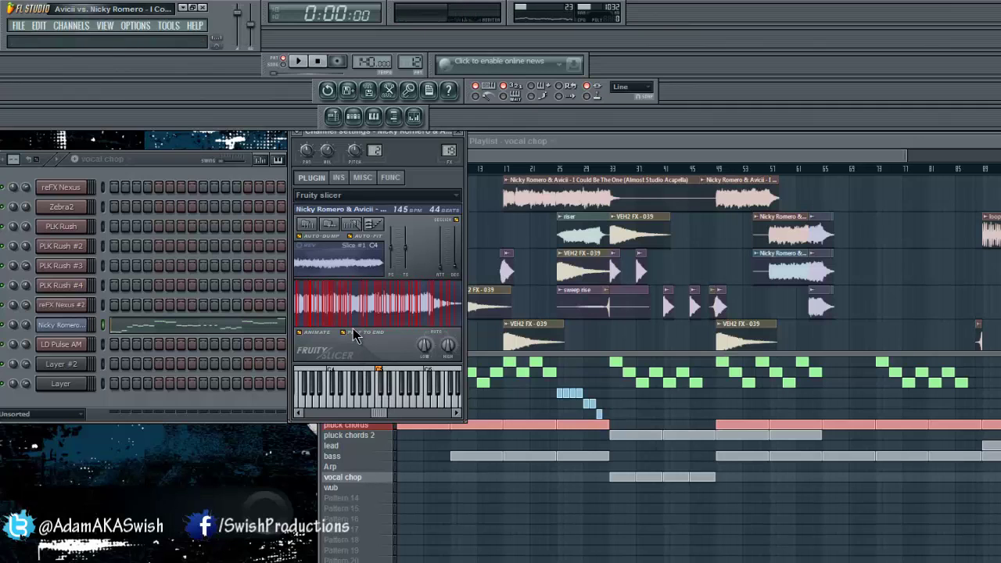
# Play the vocal chop pattern while inspecting its full sequence of slice notes in the piano roll, and close the piano roll.
pyautogui.click(234, 325)
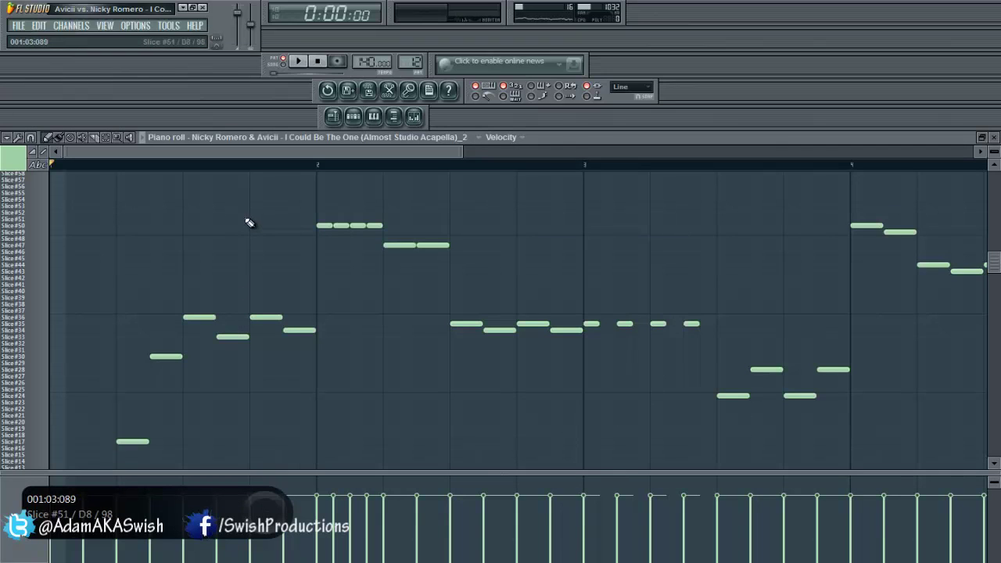
pyautogui.press('space')
pyautogui.scroll(-2, 290, 252)
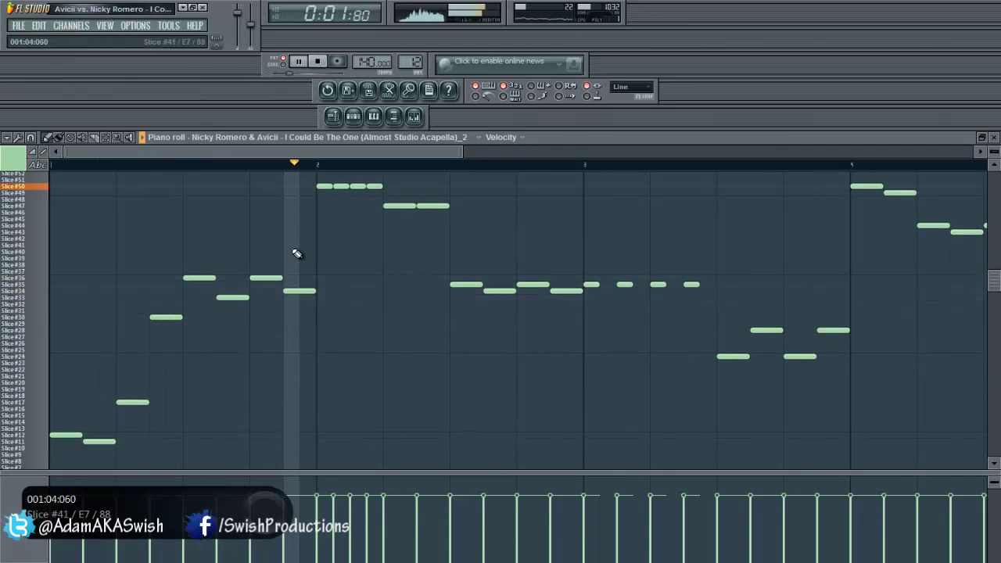
pyautogui.scroll(1, 297, 254)
pyautogui.scroll(-1, 295, 255)
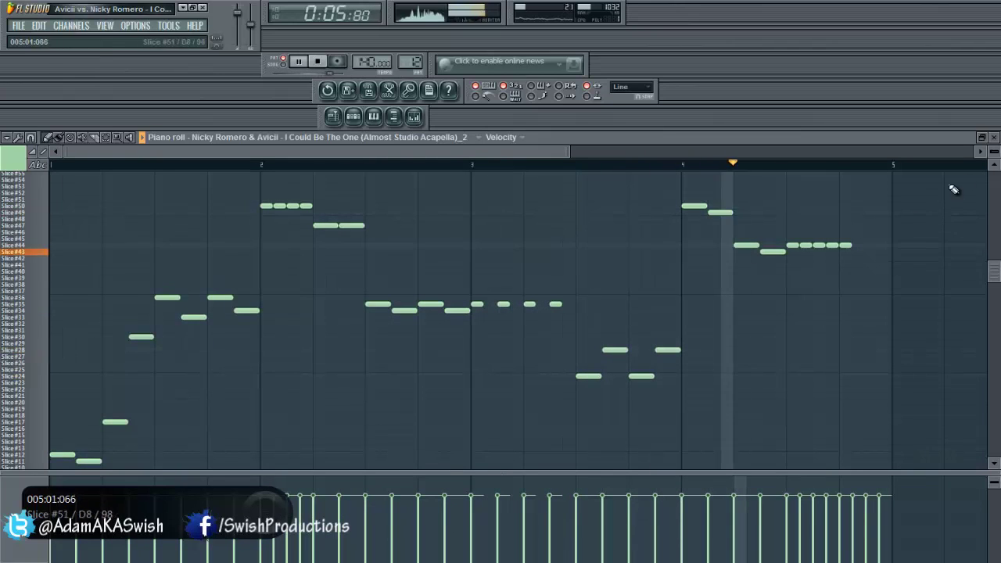
pyautogui.press('space')
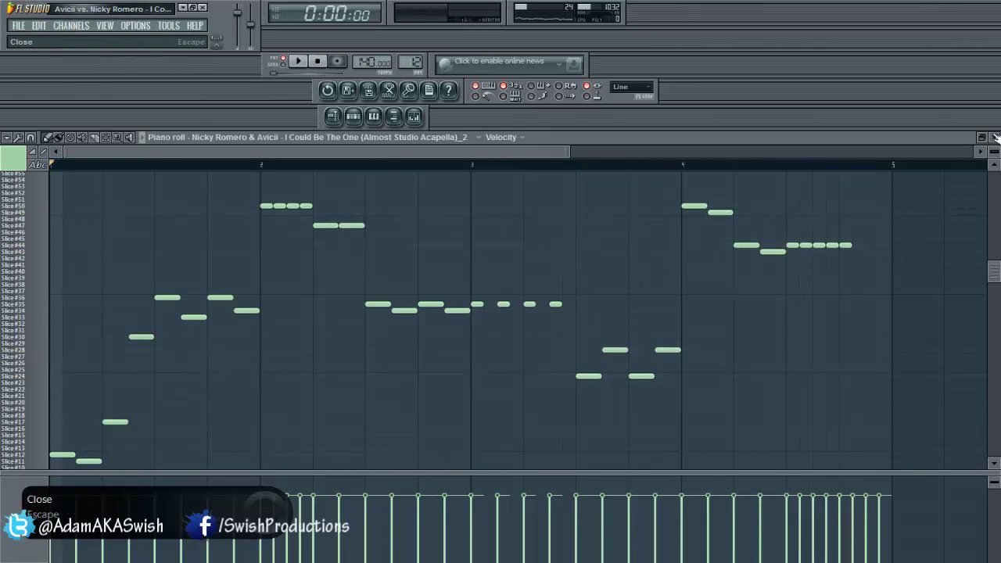
pyautogui.click(995, 138)
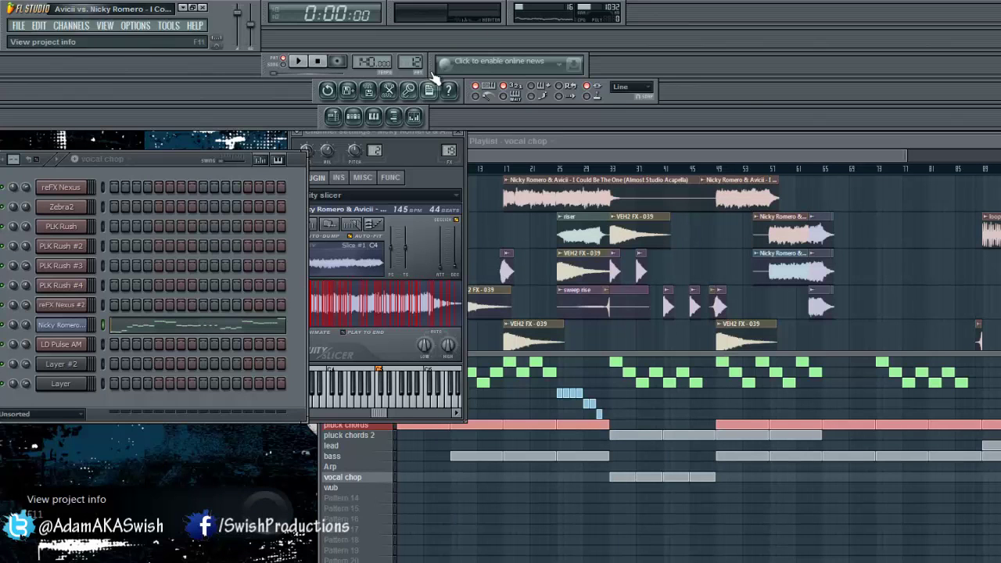
# Select the wub pattern, show only the Audio clips channels, and audition the "icould be the 1 remix" sample.
pyautogui.scroll(1, 421, 62)
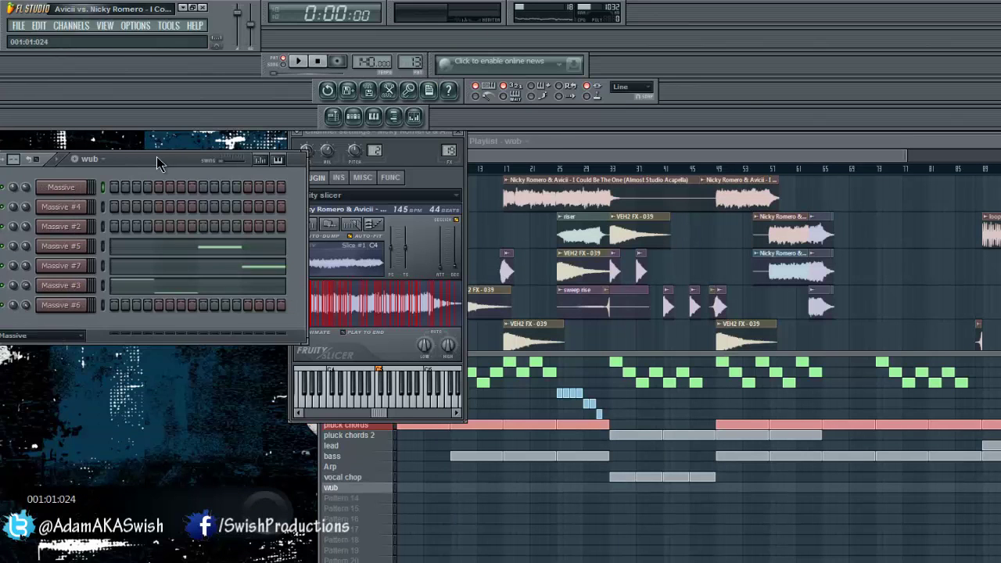
pyautogui.moveTo(157, 156); pyautogui.dragTo(347, 139)
pyautogui.click(234, 317)
pyautogui.click(235, 348)
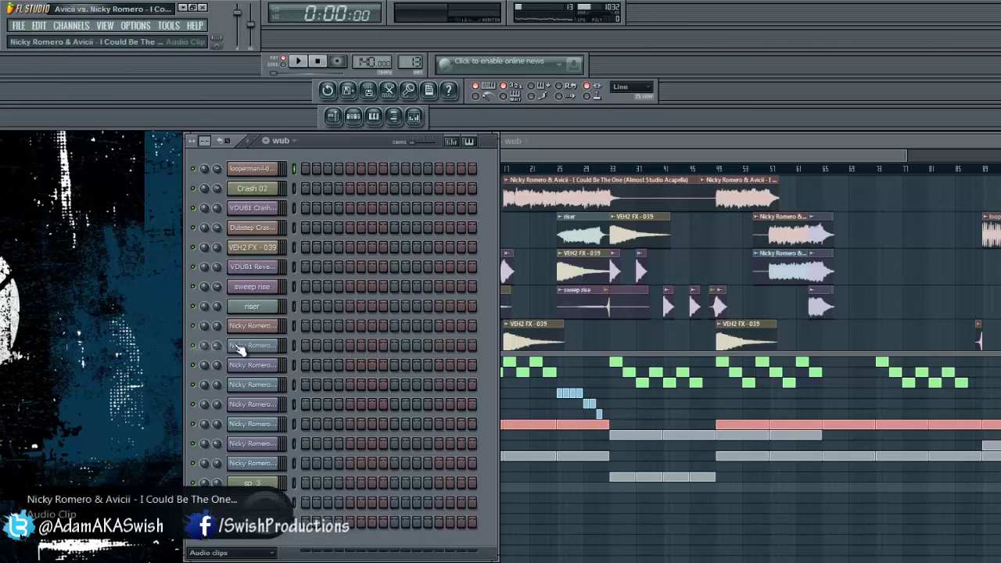
pyautogui.click(275, 525)
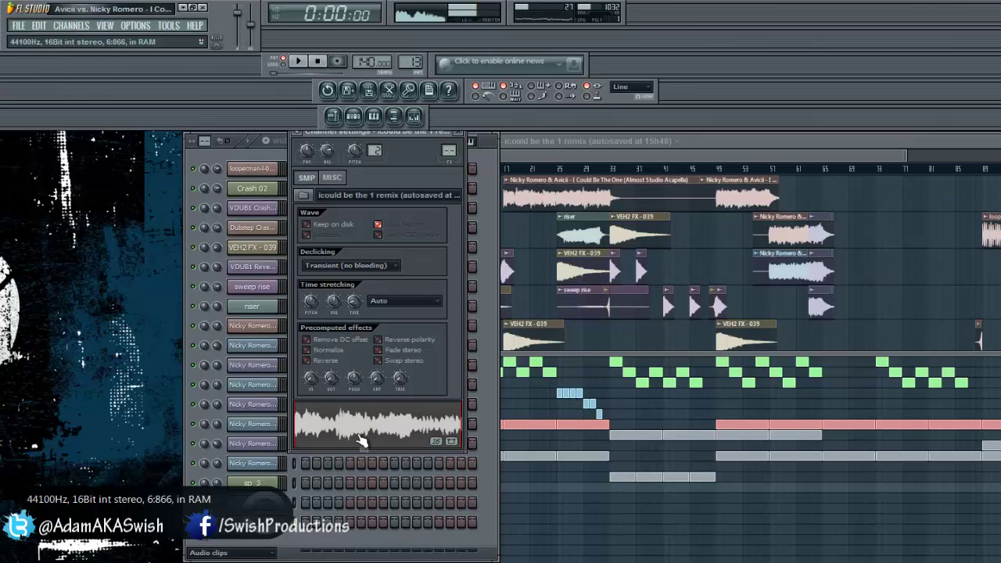
# Filter the channels to the Massive group and play the wub pattern.
pyautogui.click(266, 554)
pyautogui.click(260, 535)
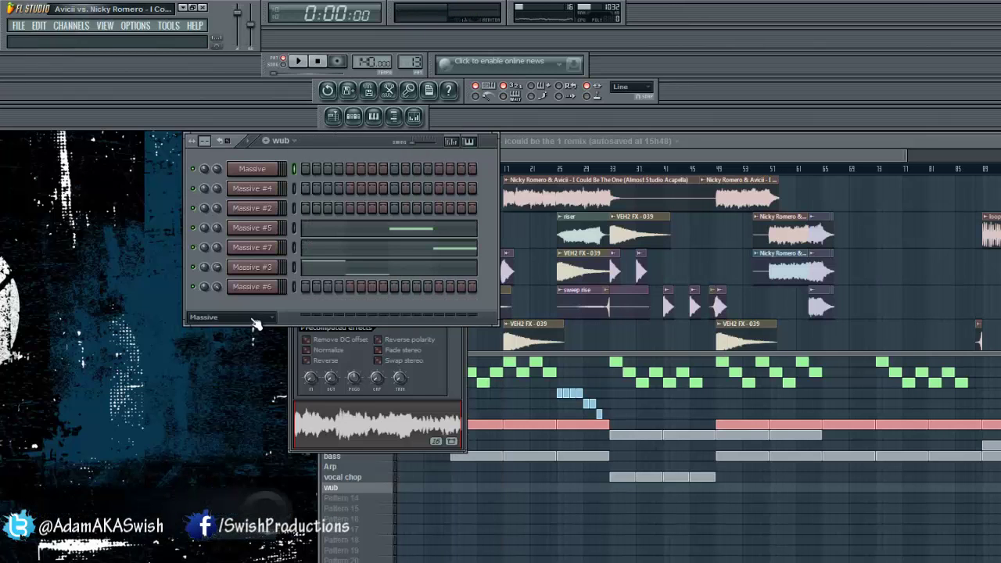
pyautogui.press('space')
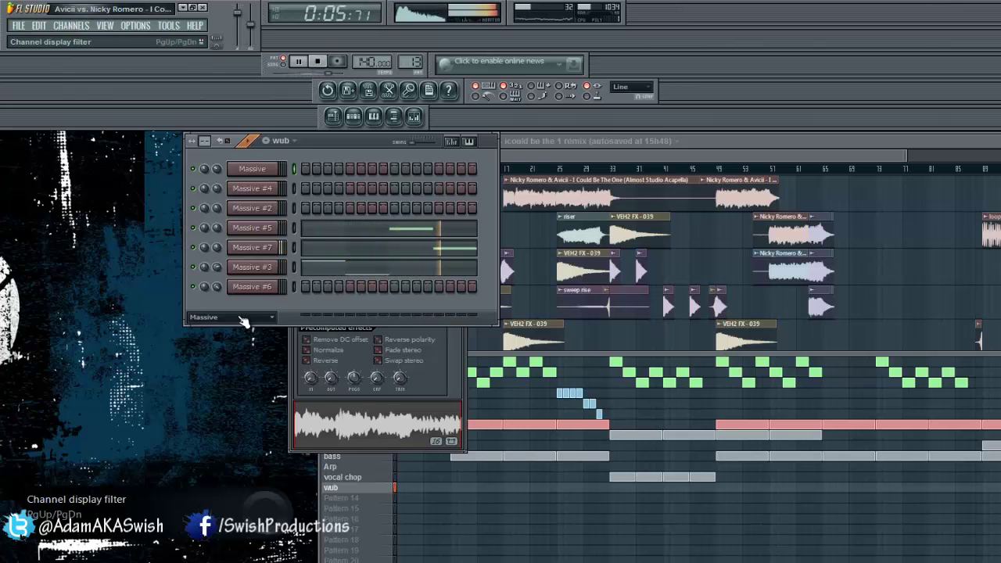
pyautogui.press('space')
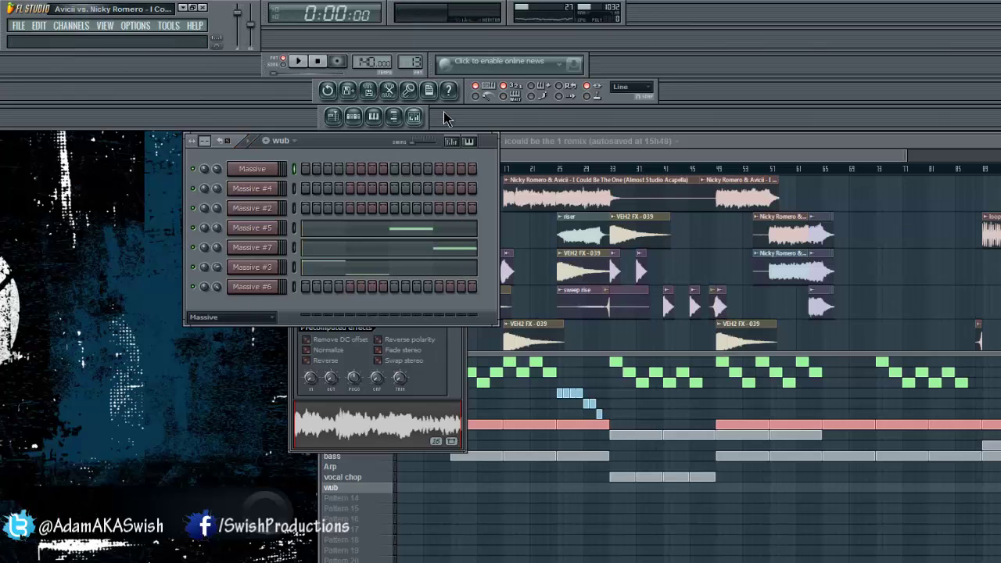
# Show the Audio clips channels again and audition the looperman rickmassacre drum loop.
pyautogui.click(244, 319)
pyautogui.click(232, 349)
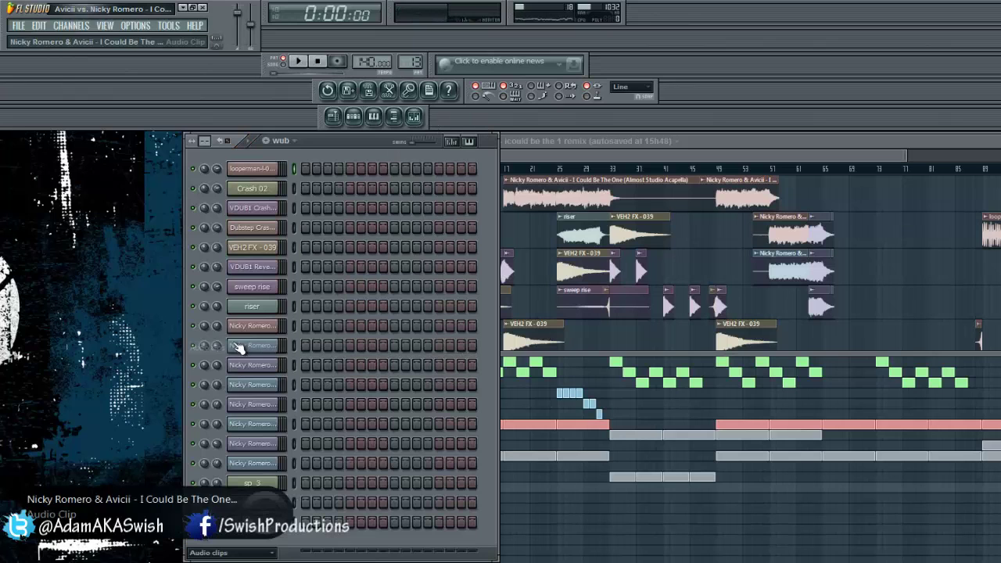
pyautogui.click(272, 172)
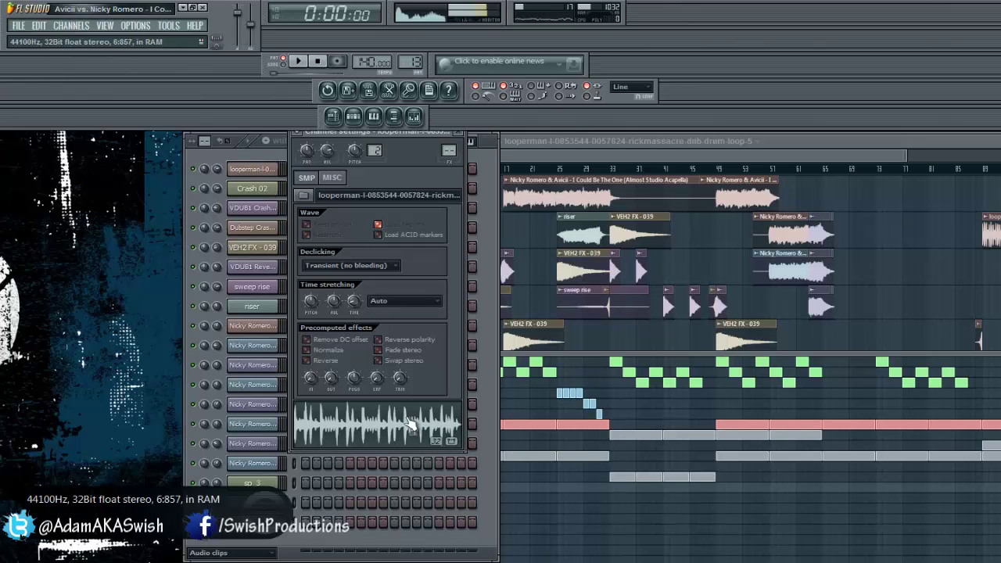
pyautogui.click(266, 174)
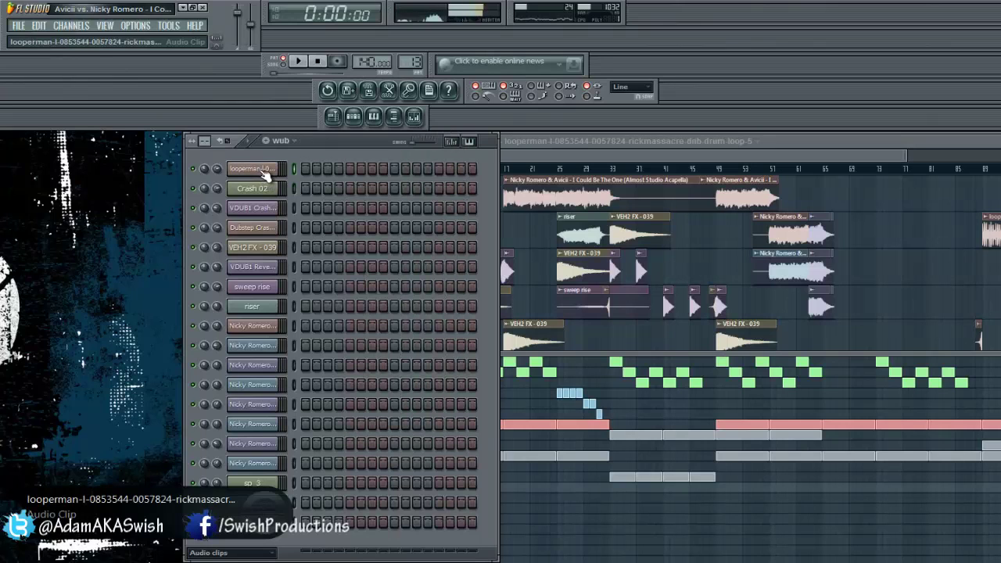
# Audition the Crash 02, VDUB1 Crash 22, Dubstep Crash 4 and VEH2 FX - 039 samples in their channel settings.
pyautogui.click(263, 194)
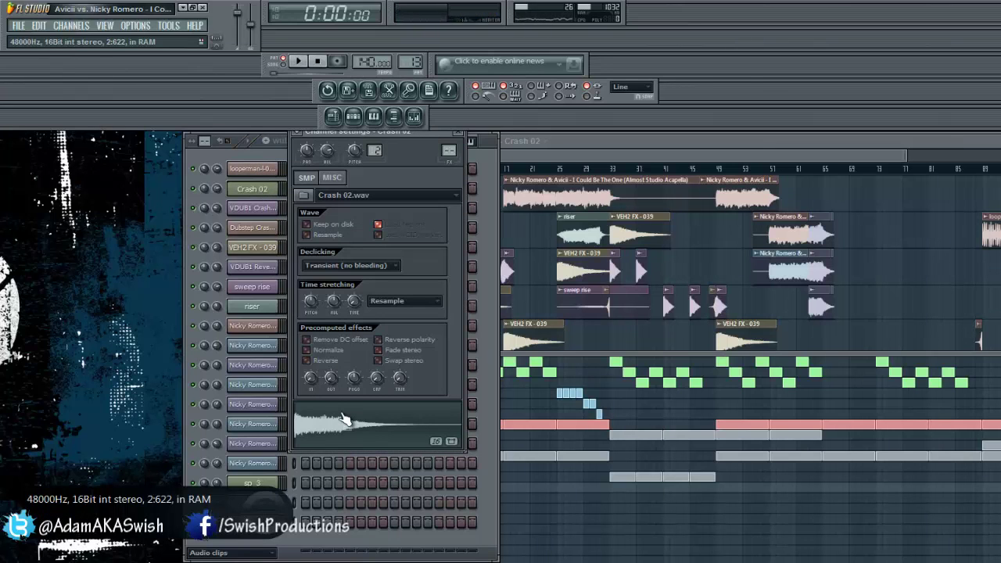
pyautogui.click(259, 208)
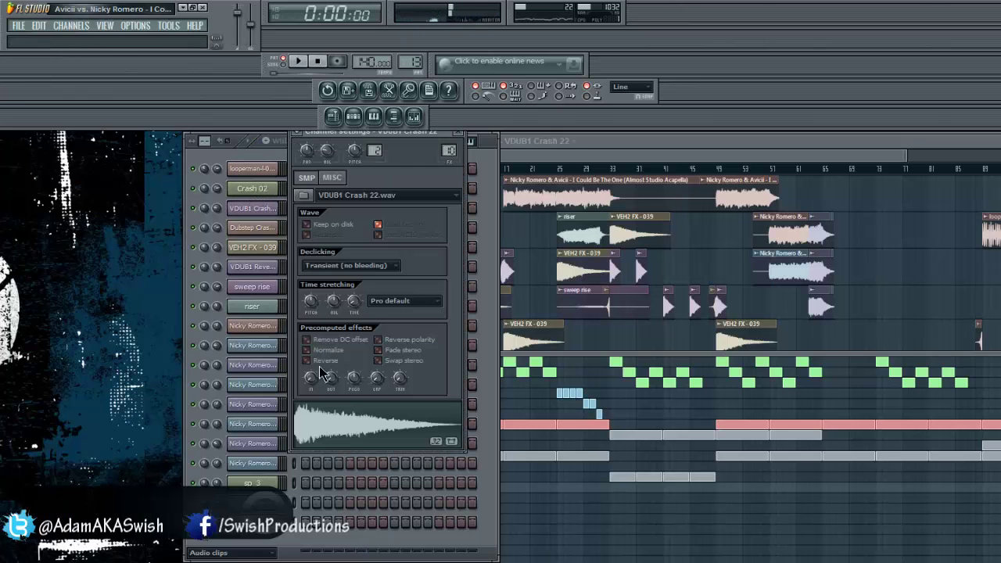
pyautogui.click(255, 228)
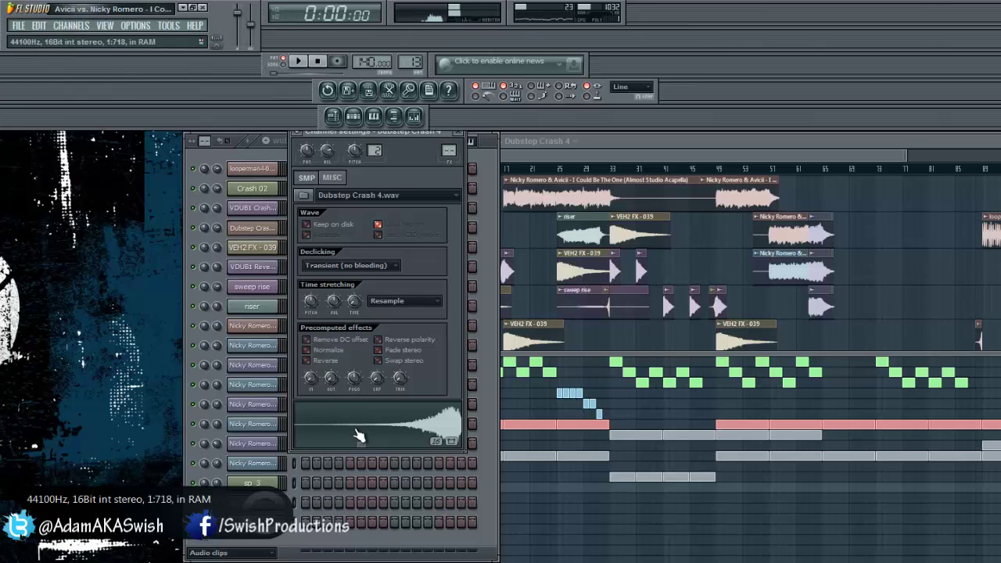
pyautogui.click(262, 247)
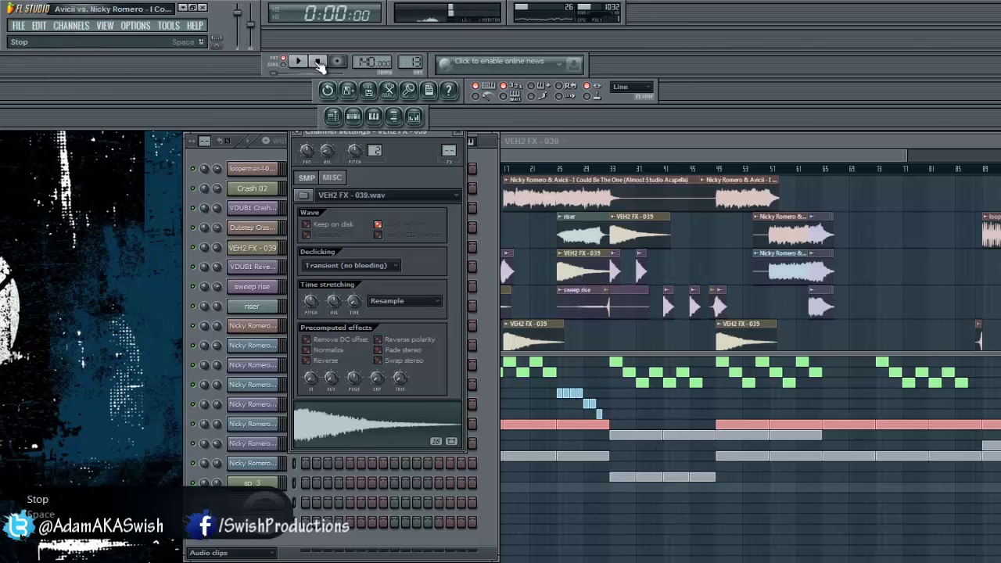
# Audition the riser, sweep rise and Almost Studio Acapella samples in their channel settings, and close the settings.
pyautogui.click(268, 328)
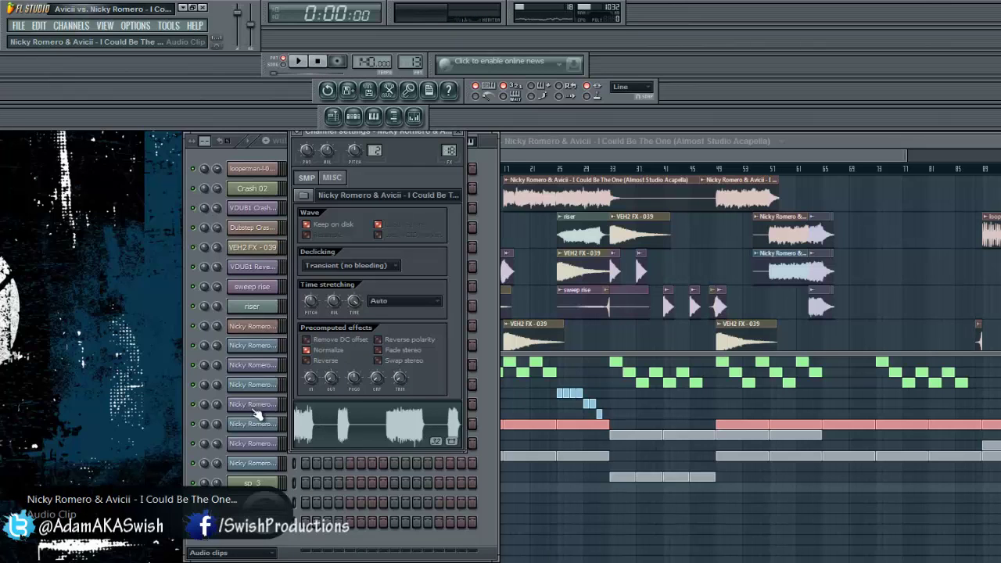
pyautogui.click(263, 306)
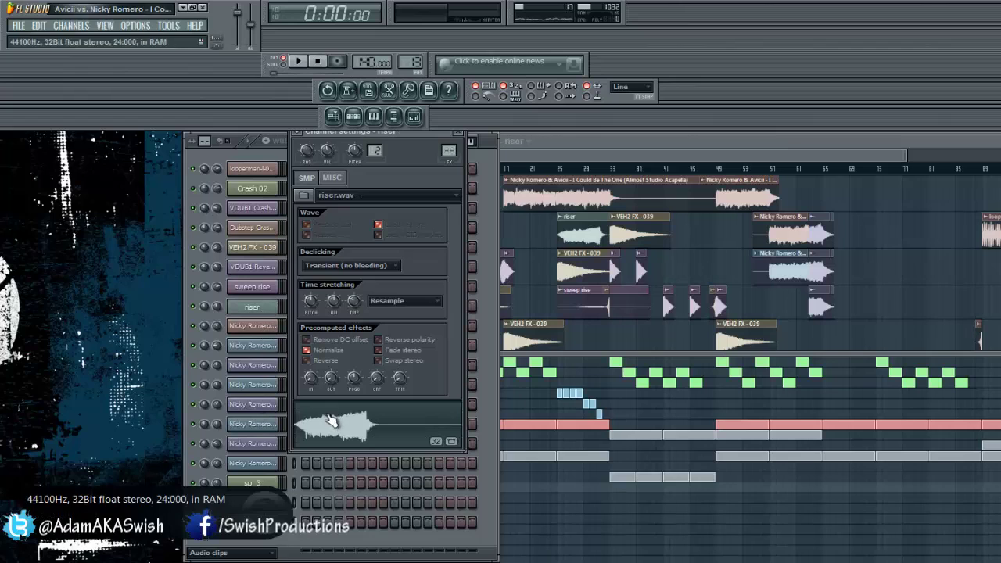
pyautogui.click(269, 287)
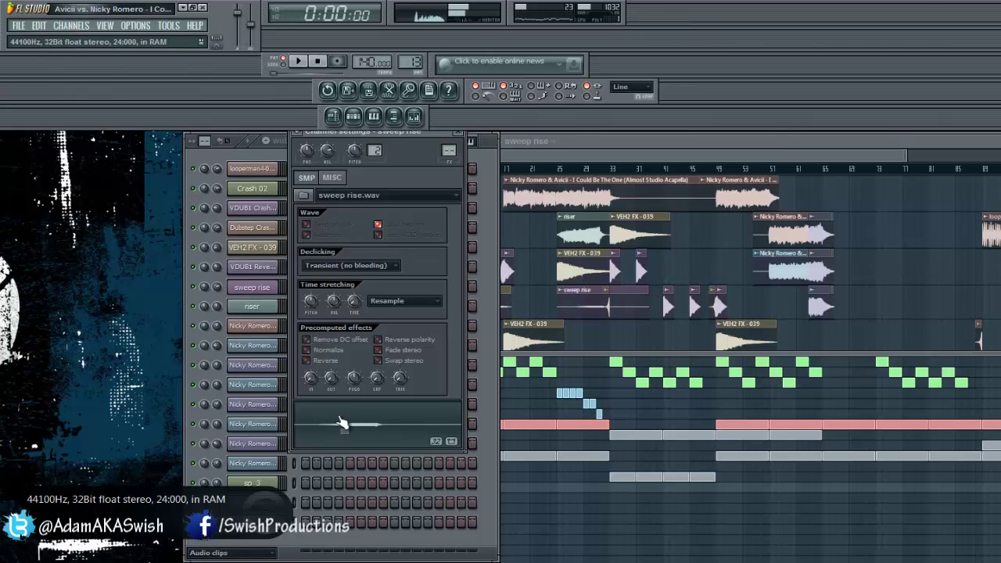
pyautogui.click(128, 331)
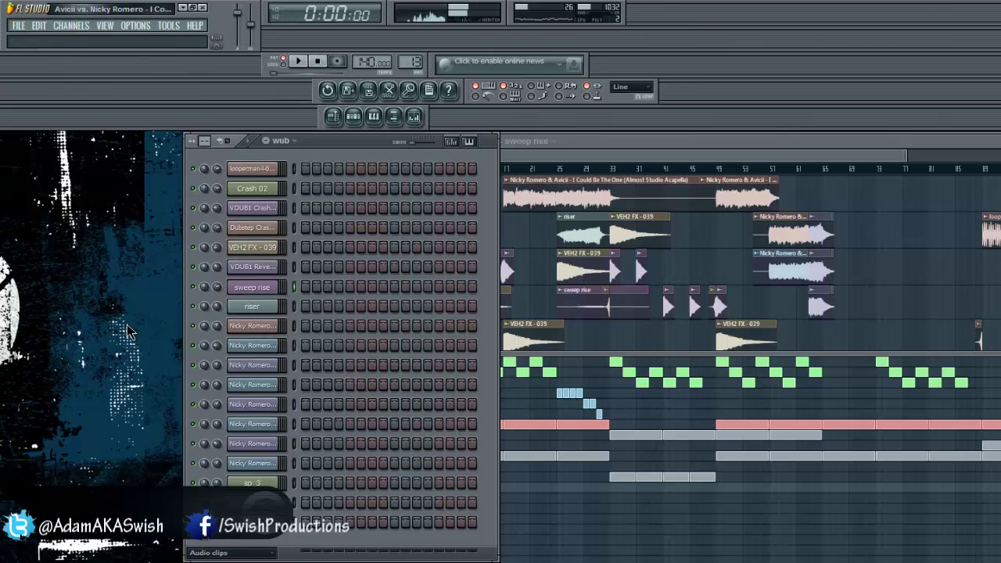
pyautogui.click(273, 344)
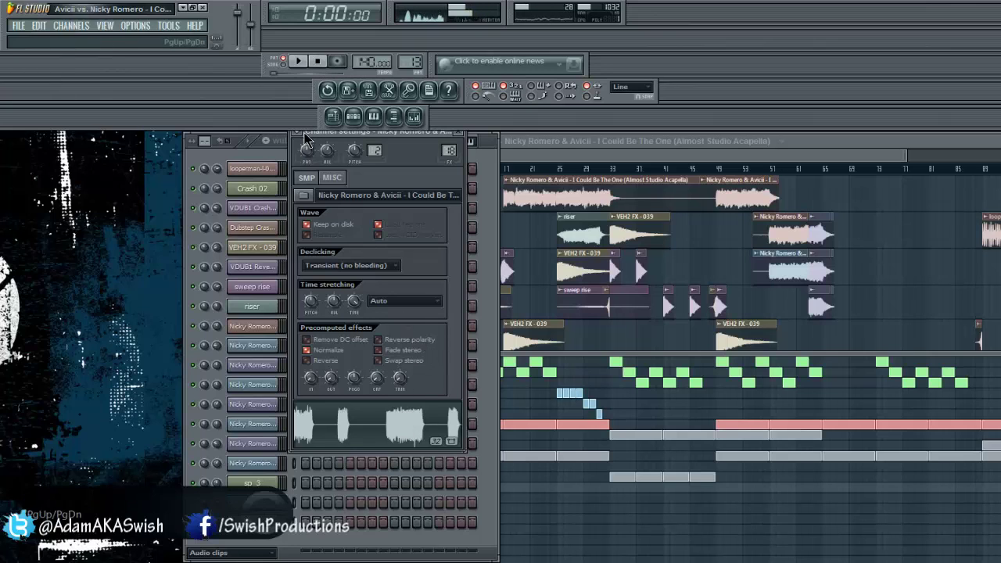
pyautogui.click(279, 155)
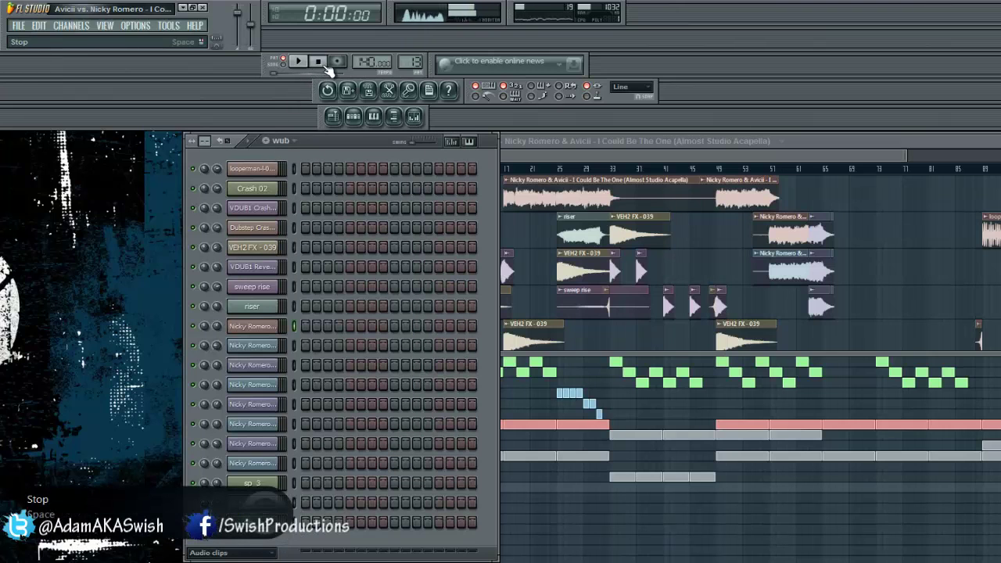
# Play the whole arrangement in song mode and widen the Playlist across the screen to look over its audio tracks.
pyautogui.click(565, 166)
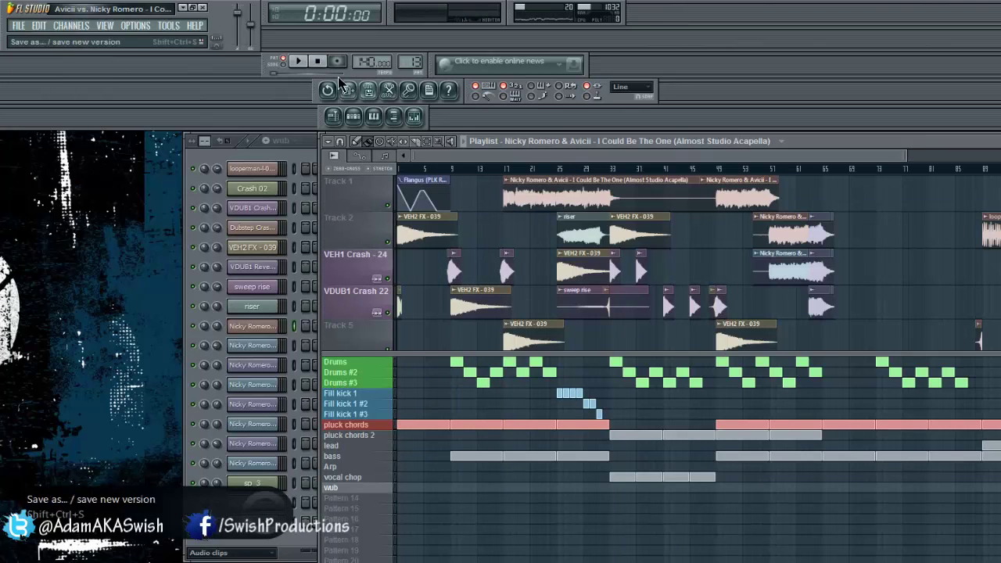
pyautogui.click(284, 65)
pyautogui.click(298, 62)
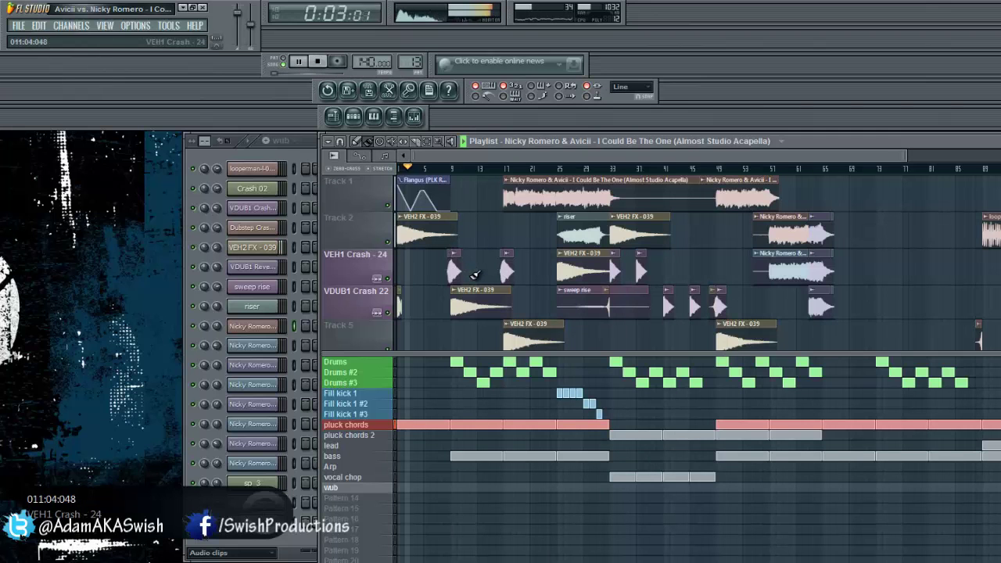
pyautogui.moveTo(321, 296); pyautogui.dragTo(3, 307)
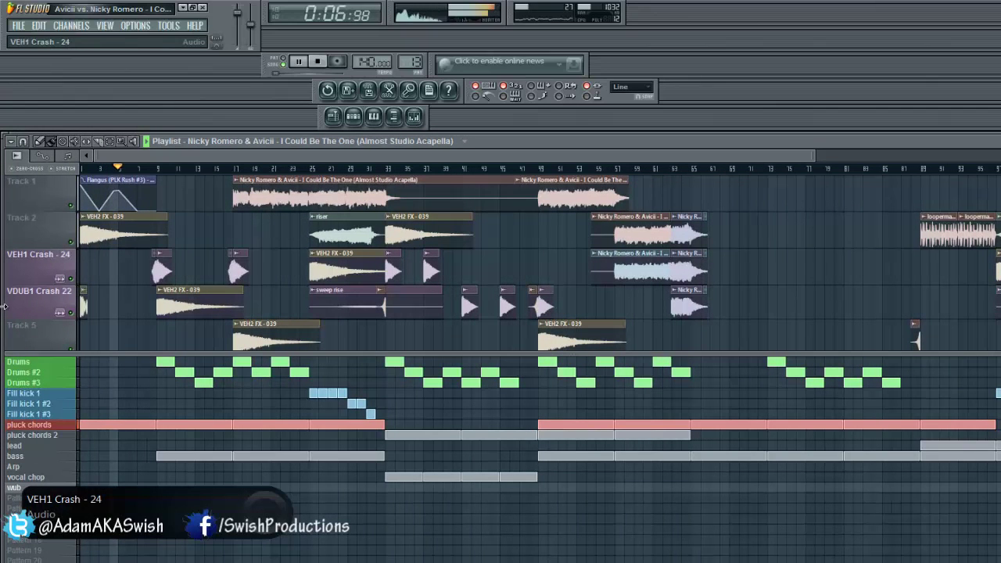
pyautogui.scroll(-2, 182, 291)
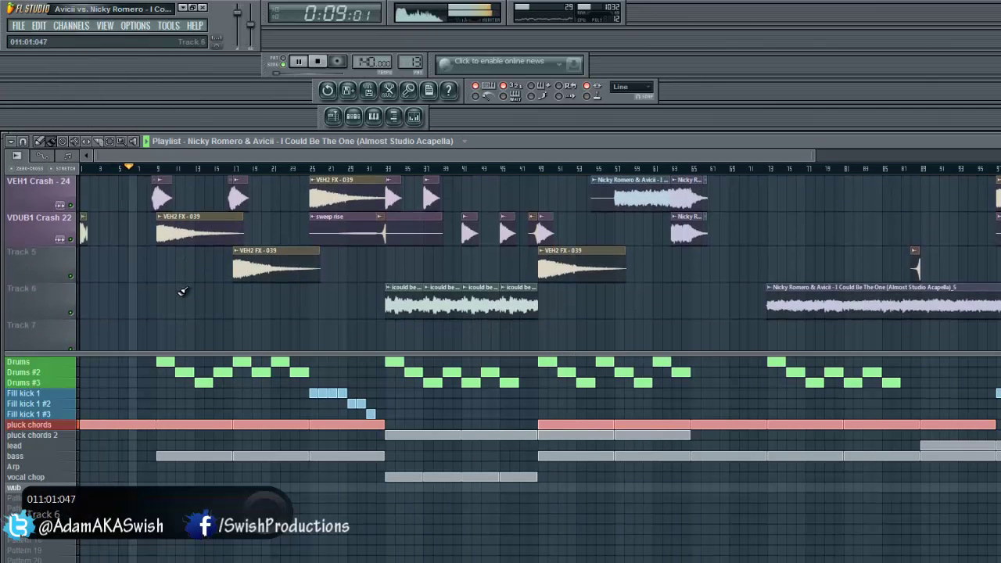
pyautogui.scroll(2, 180, 291)
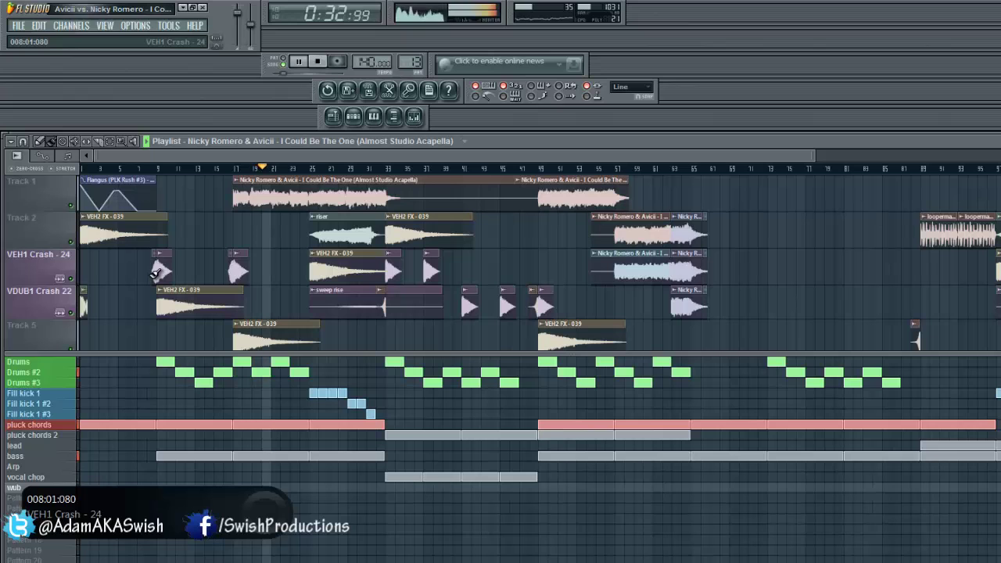
# Inspect the effect chains of the Master and the other mixer tracks up to Send 1 during playback, and close the Mixer.
pyautogui.click(415, 118)
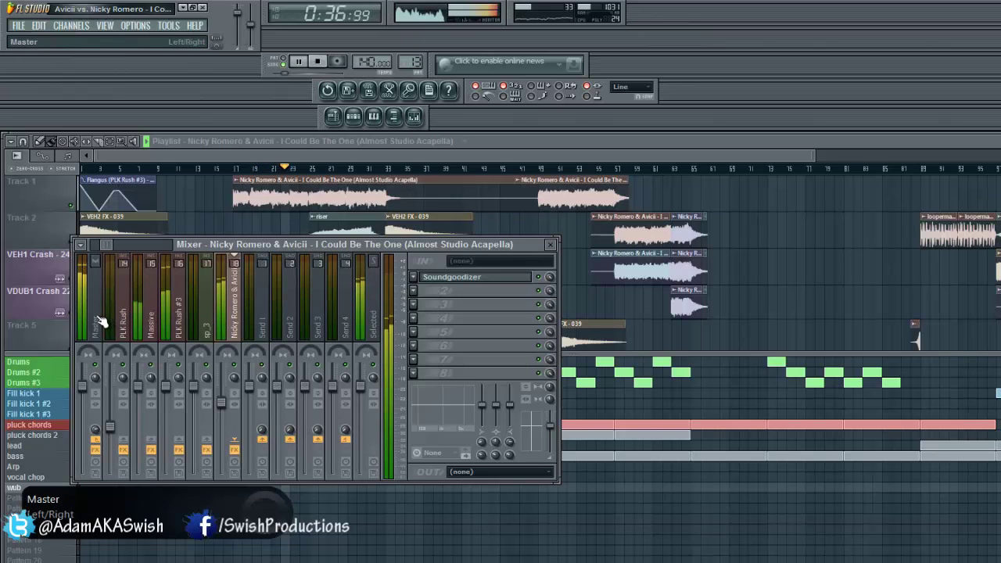
pyautogui.click(92, 313)
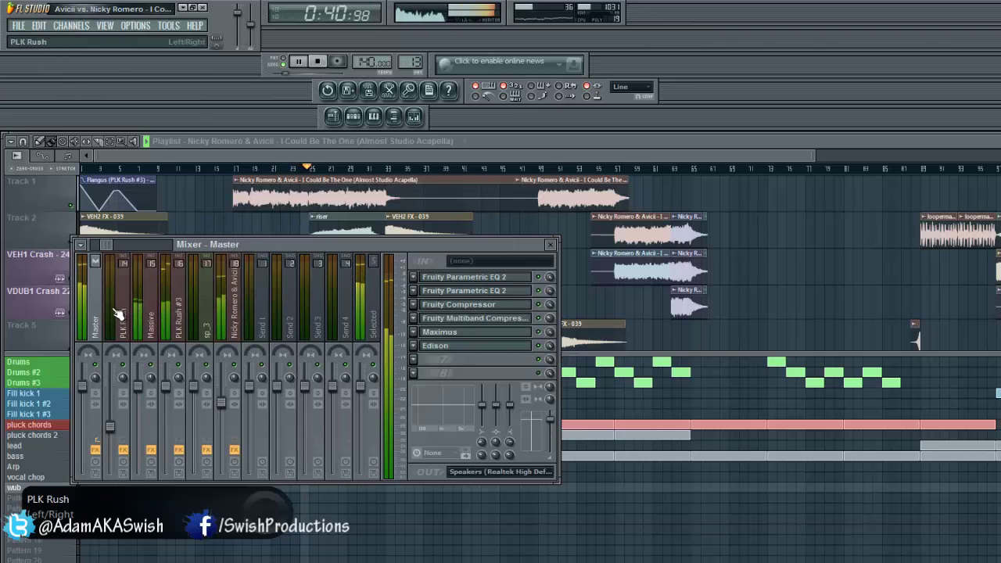
pyautogui.moveTo(118, 315); pyautogui.dragTo(262, 319)
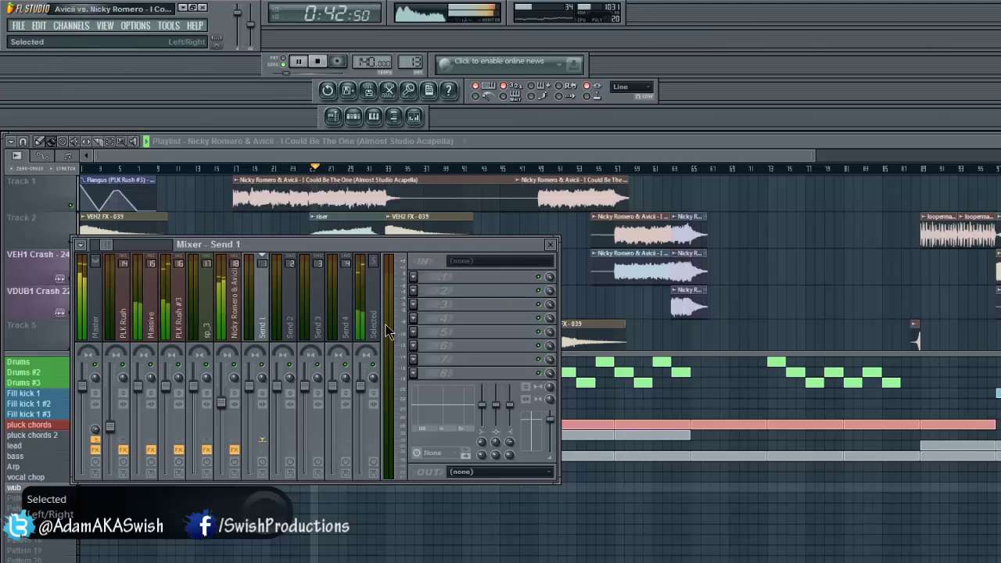
pyautogui.click(551, 244)
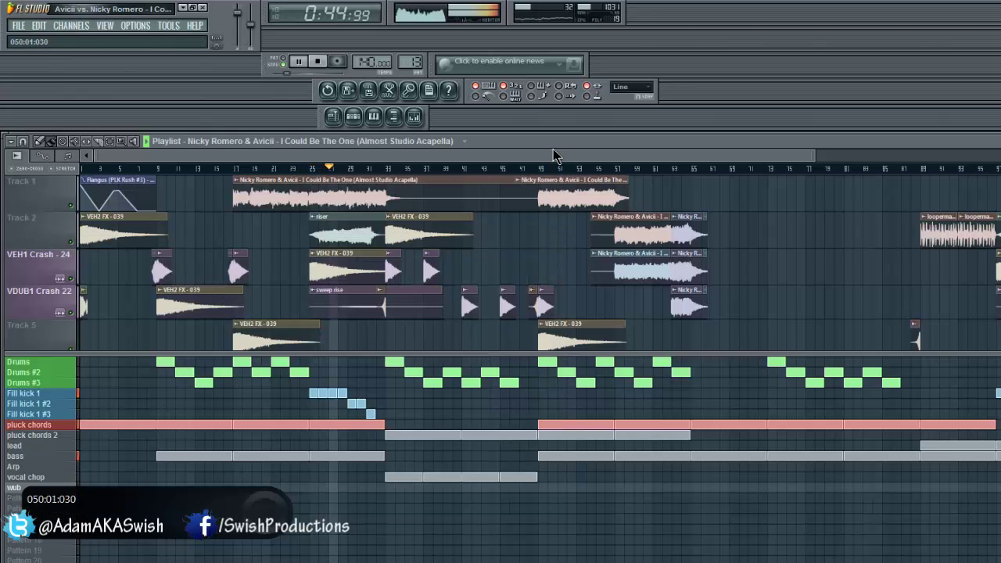